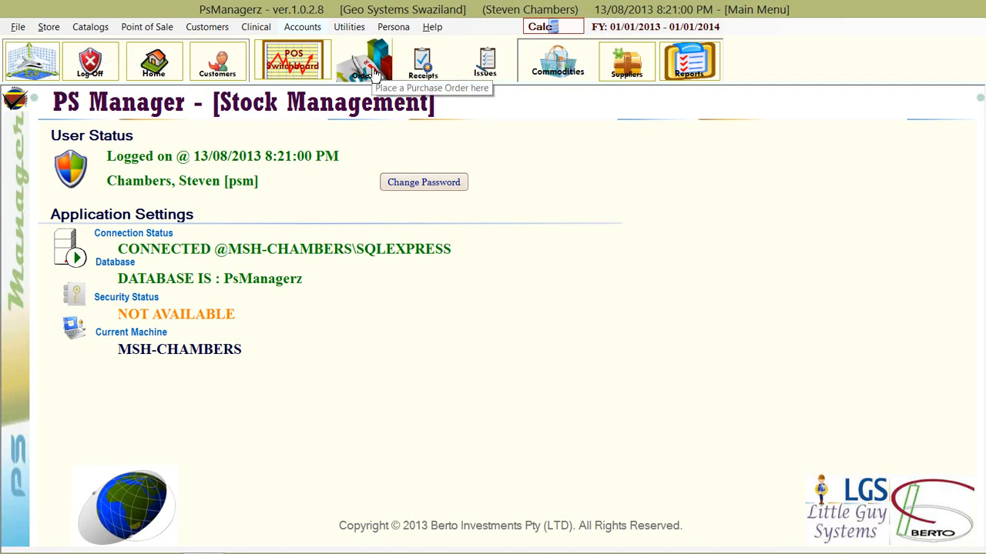
Open the store's purchase orders list and start a new purchase order
left_click(46, 31)
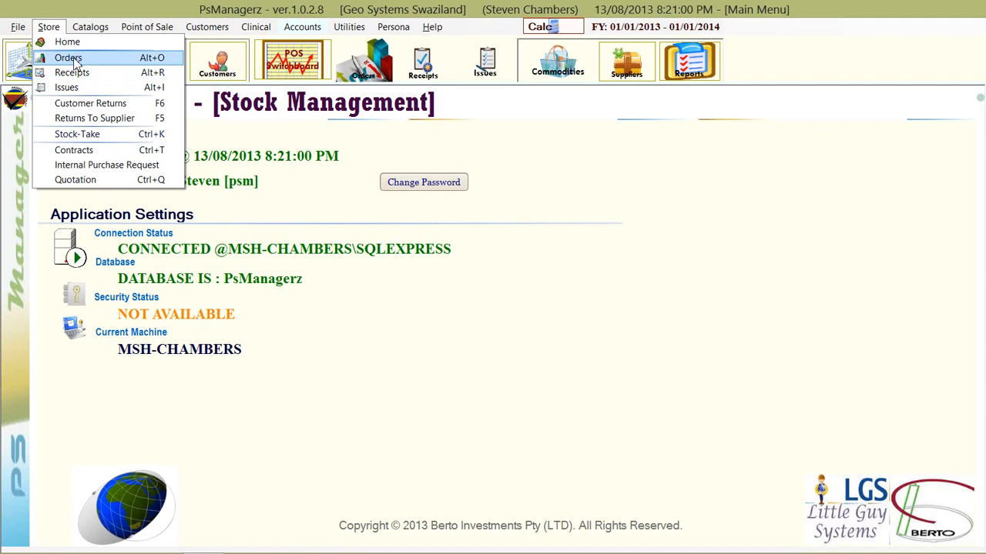
left_click(69, 58)
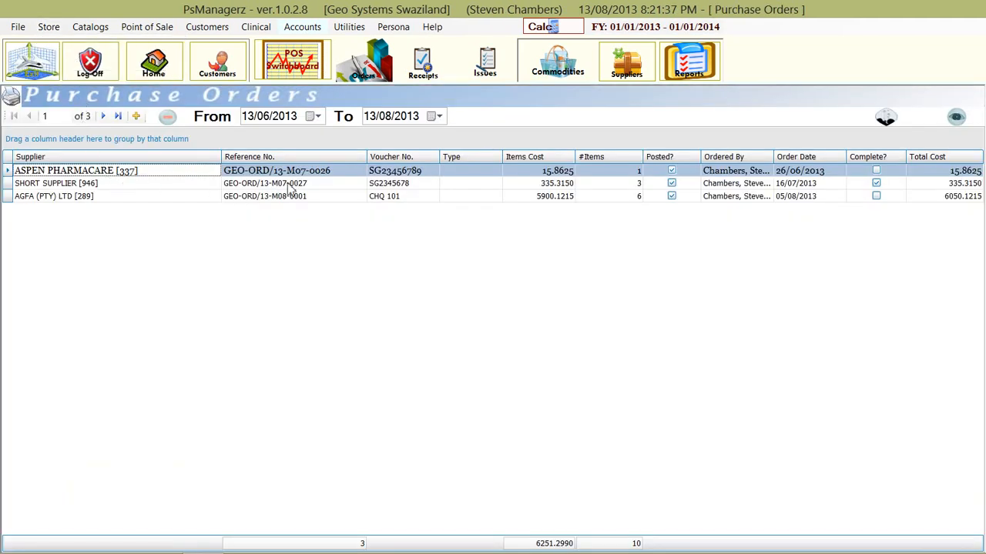
left_click(308, 197)
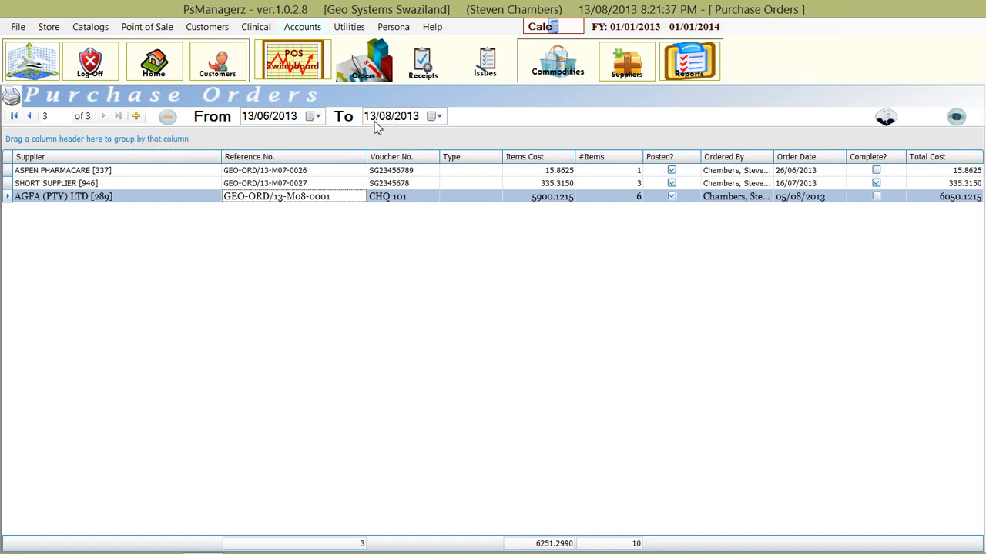
left_click(314, 185)
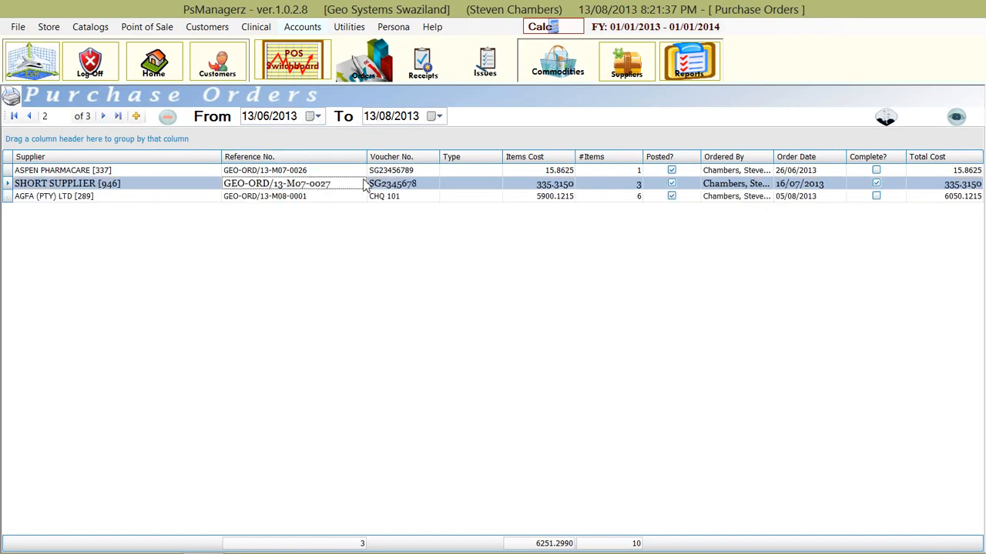
left_click(137, 120)
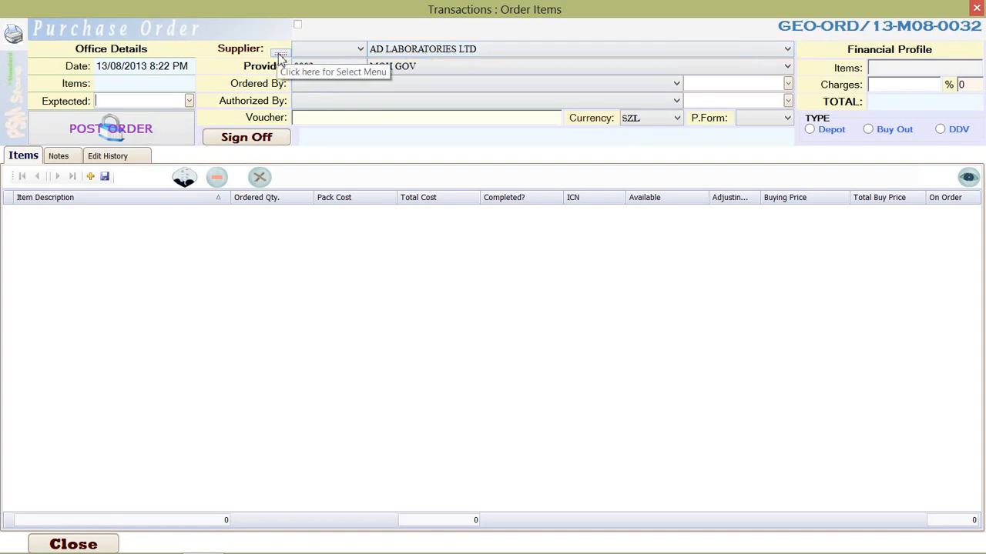
Set the order's supplier to AGFA (PTY) LTD using the supplier selection list
left_click(428, 52)
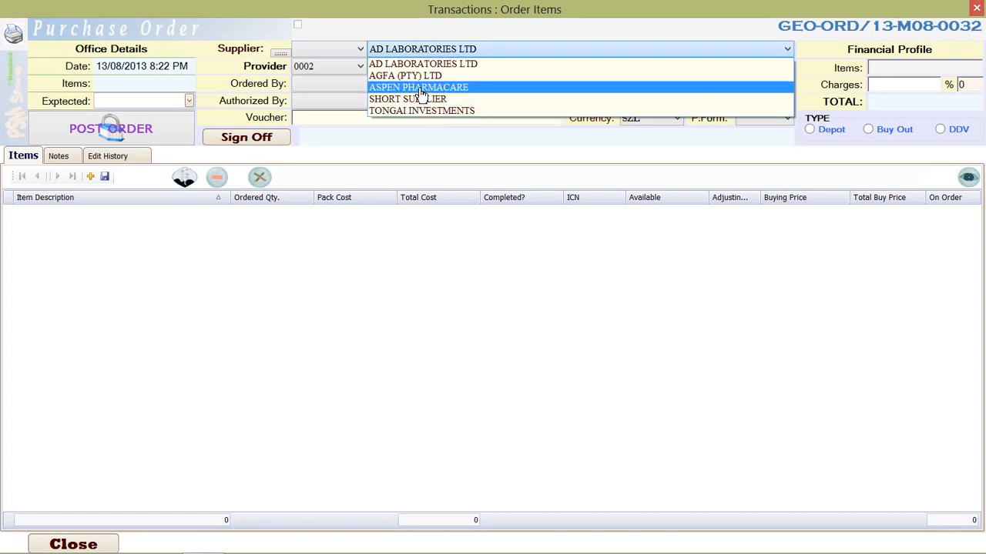
left_click(421, 88)
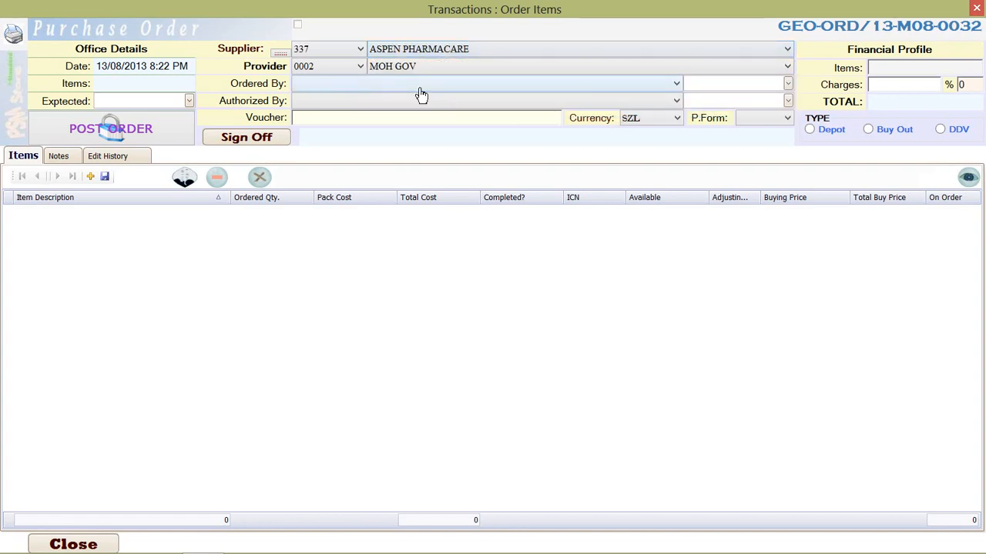
left_click(280, 53)
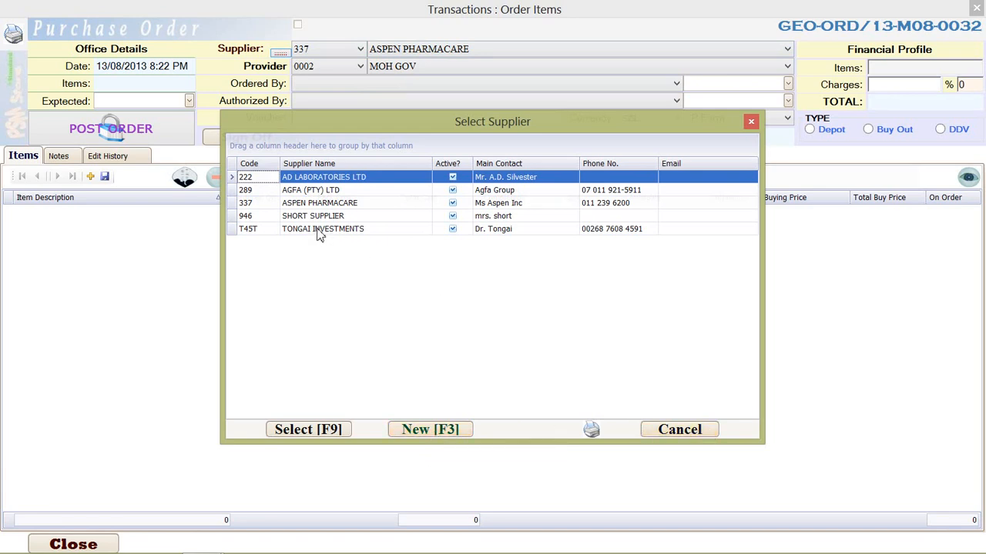
left_click(330, 193)
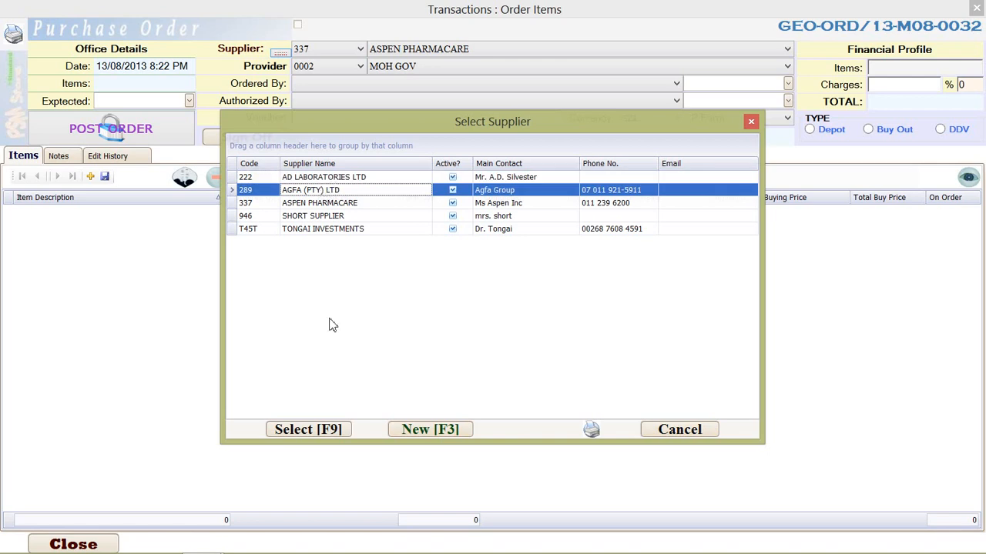
left_click(320, 433)
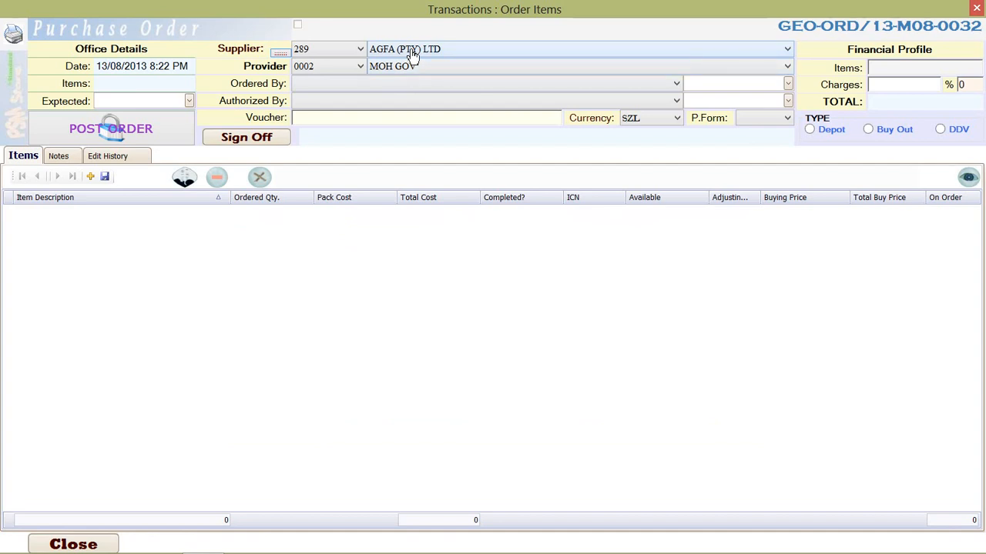
Assign the pharmacist as the person ordering and the last-listed consultant as the person authorizing the order
left_click(369, 85)
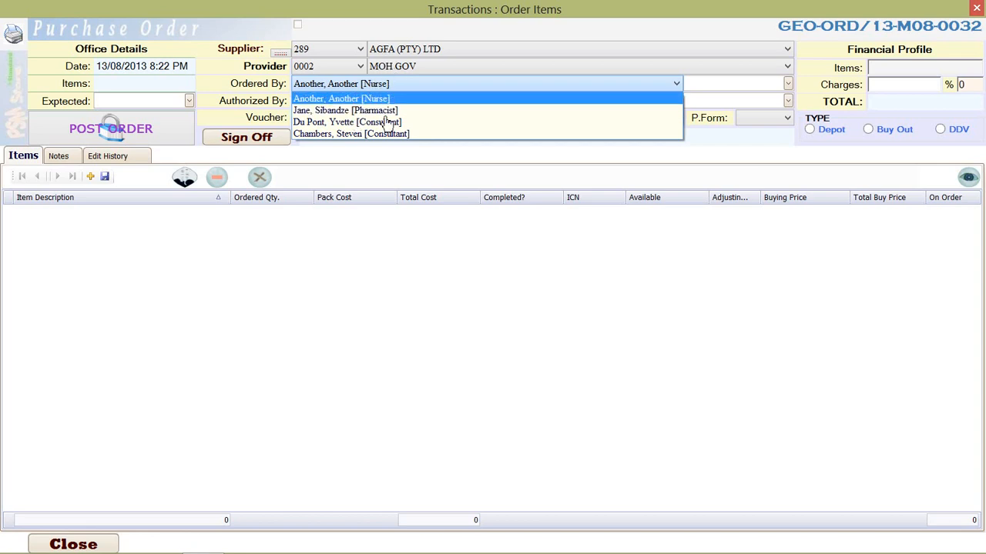
left_click(335, 113)
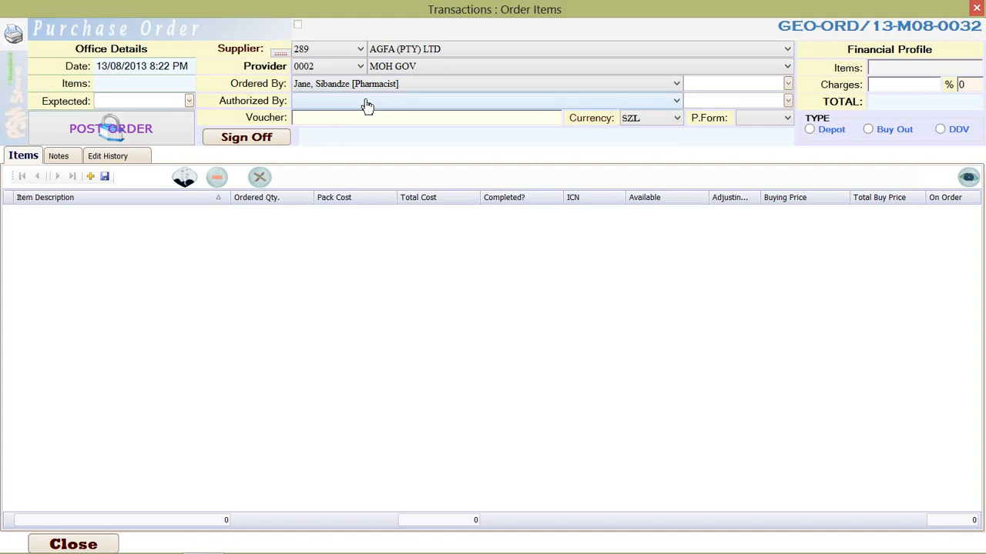
left_click(367, 102)
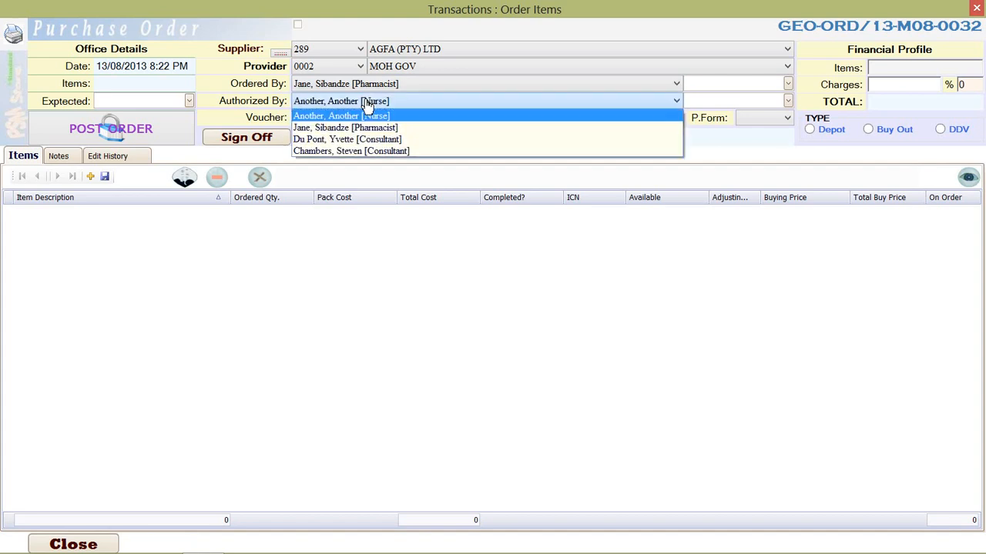
left_click(377, 152)
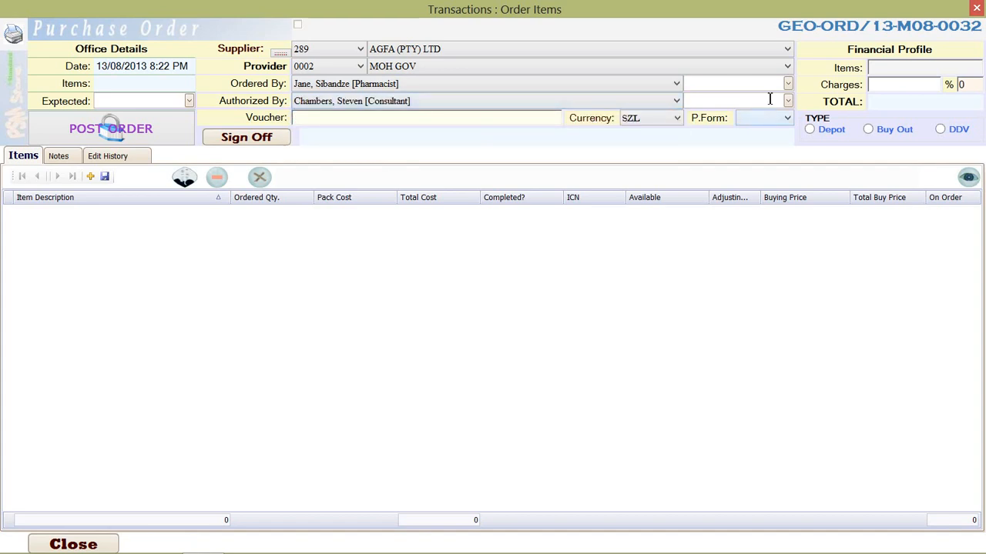
Set the ordering date to 30/07/2013 and the authorization date to 31/07/2013, and enter the voucher number
left_click(788, 84)
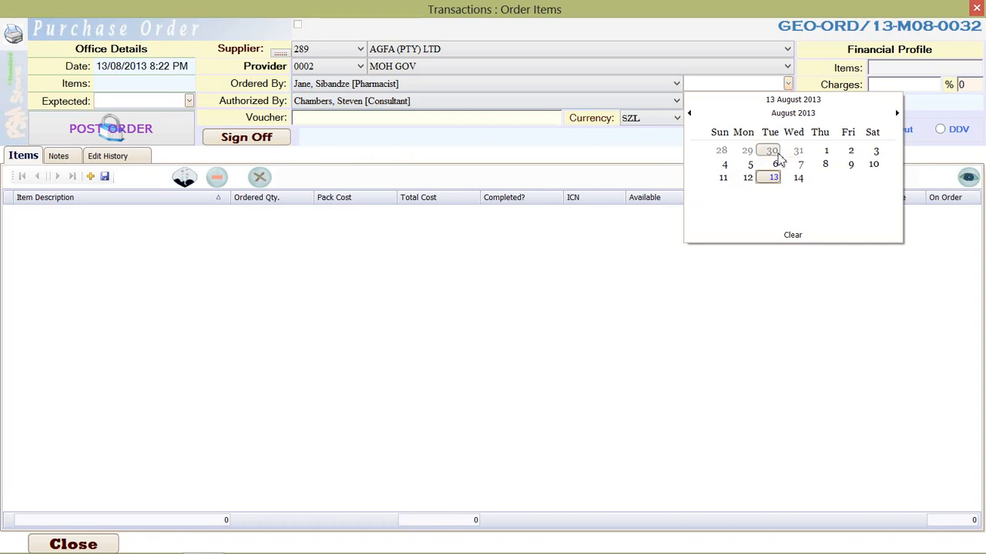
left_click(771, 151)
left_click(787, 101)
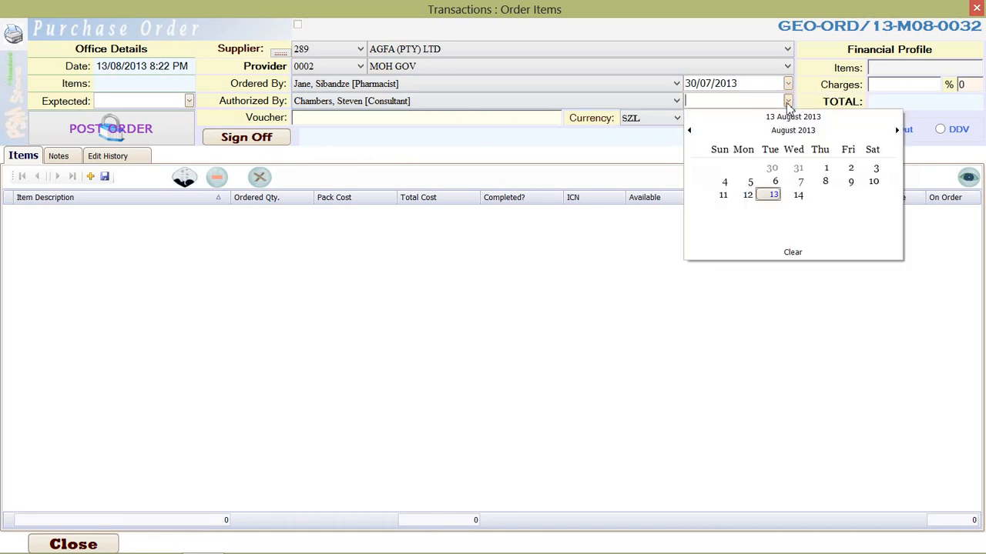
left_click(794, 169)
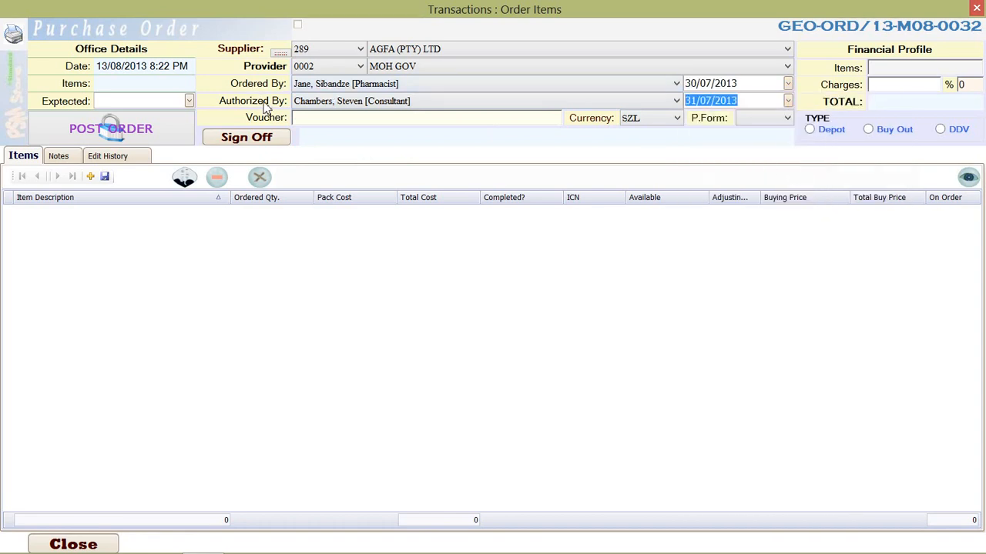
left_click(338, 117)
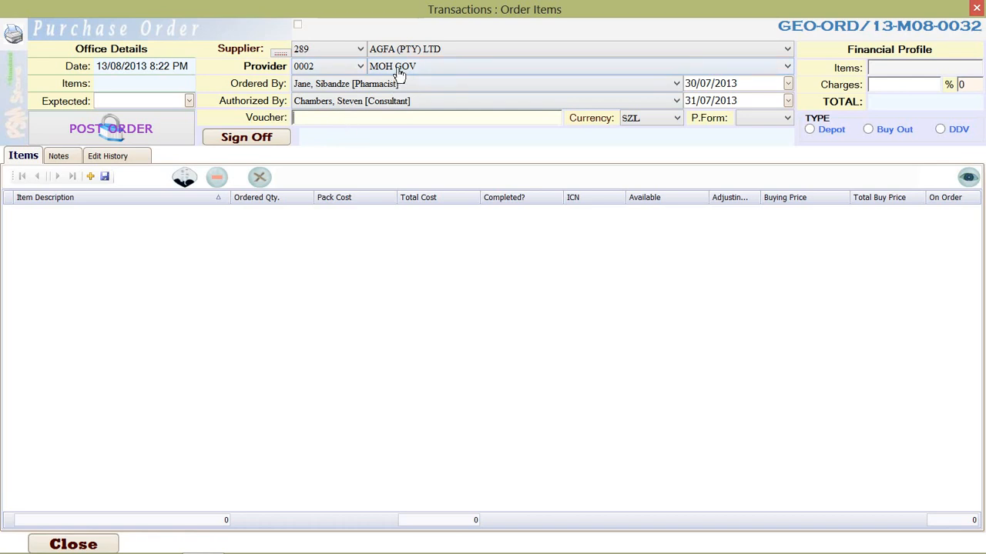
type("SG345678998")
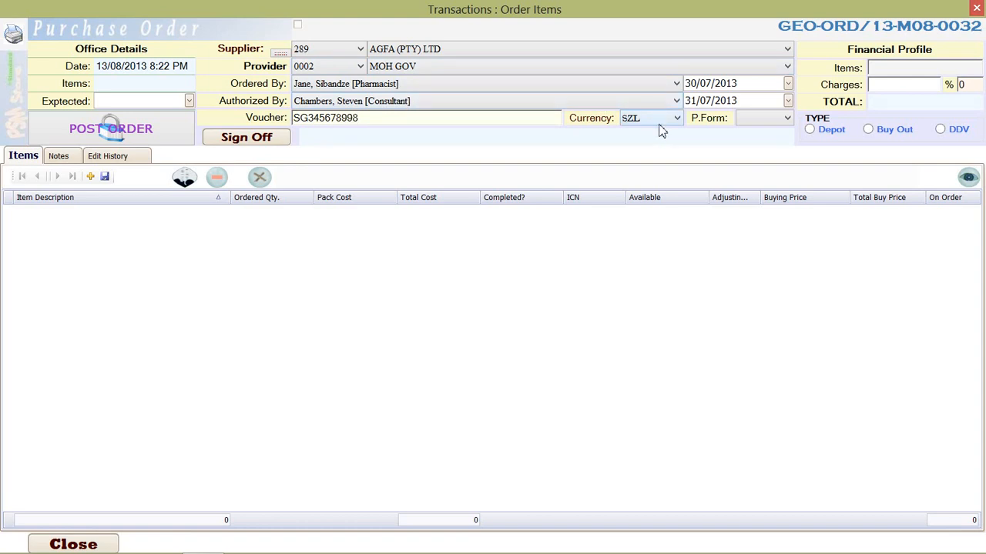
Check the available provider and P.Form choices for the purchase order, leaving both fields as they are
left_click(428, 70)
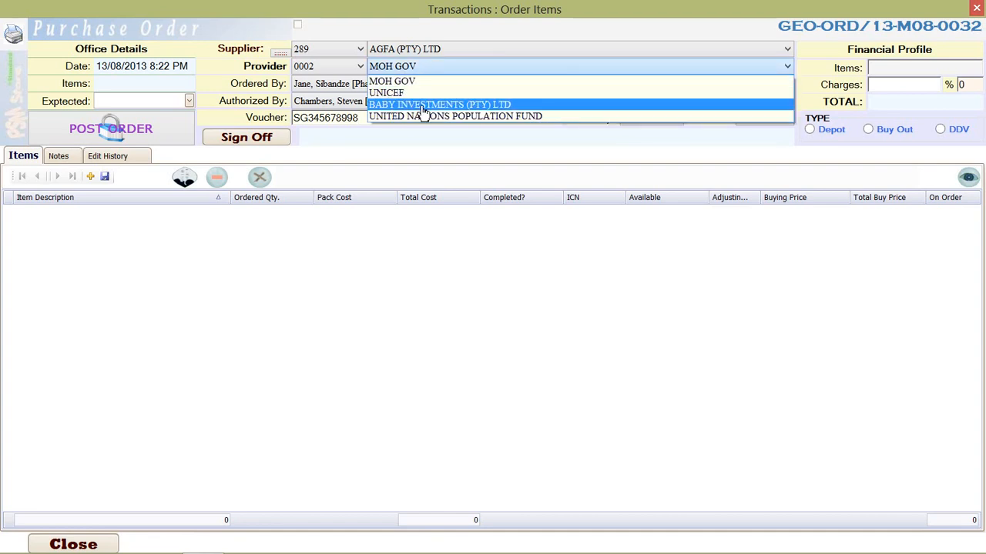
left_click(487, 41)
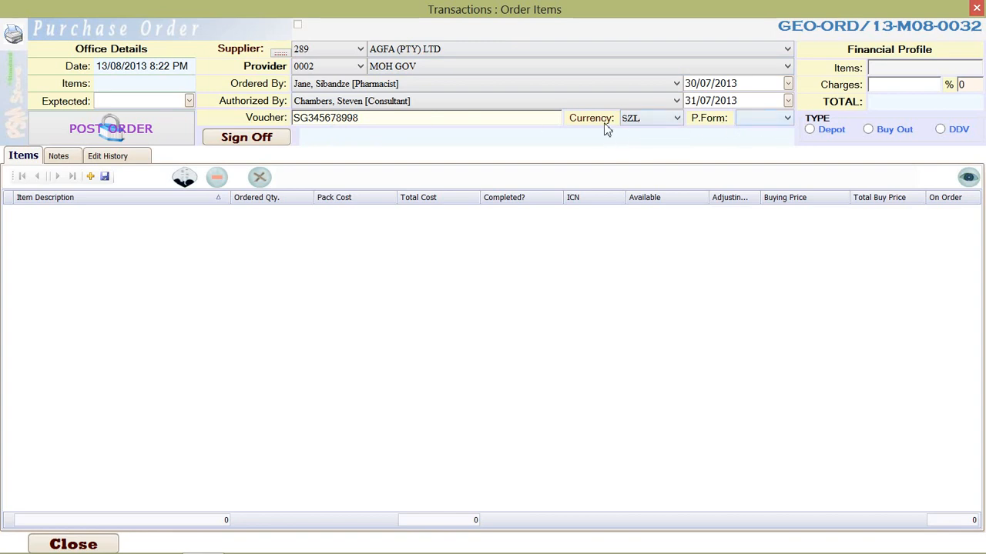
left_click(782, 123)
left_click(784, 122)
left_click(786, 122)
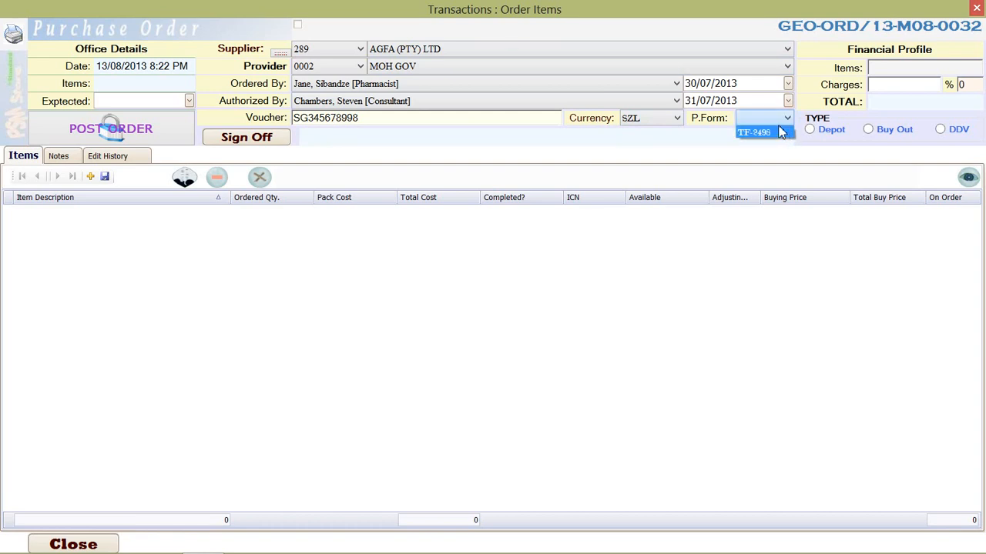
left_click(818, 88)
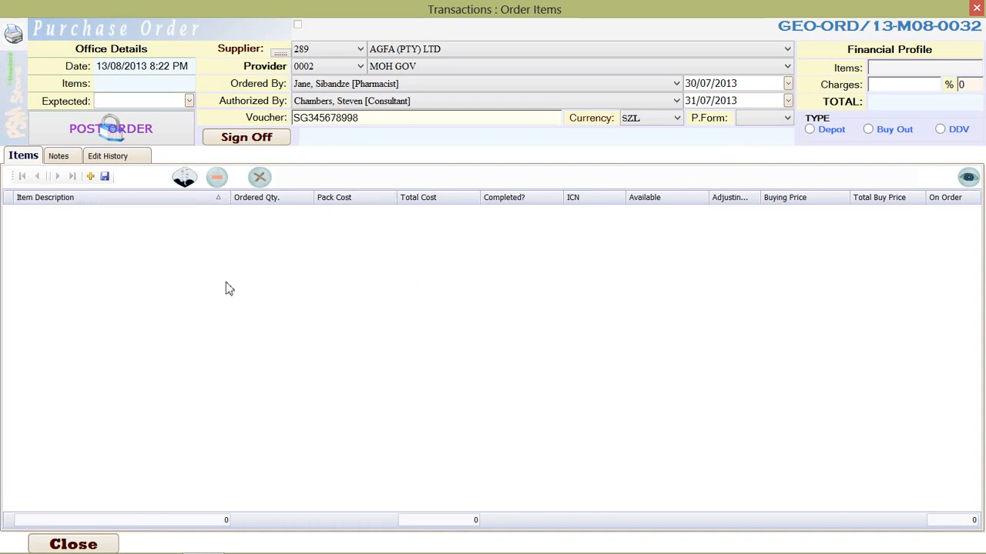
Add the product Black Pepper Whole Powder; 50 gm [CK] to the order items
left_click(90, 178)
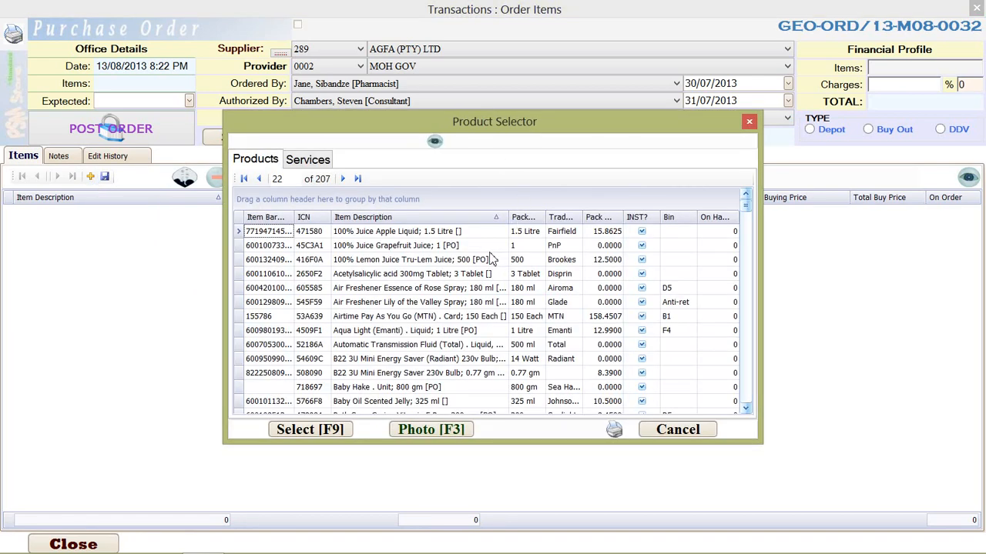
left_click(409, 279)
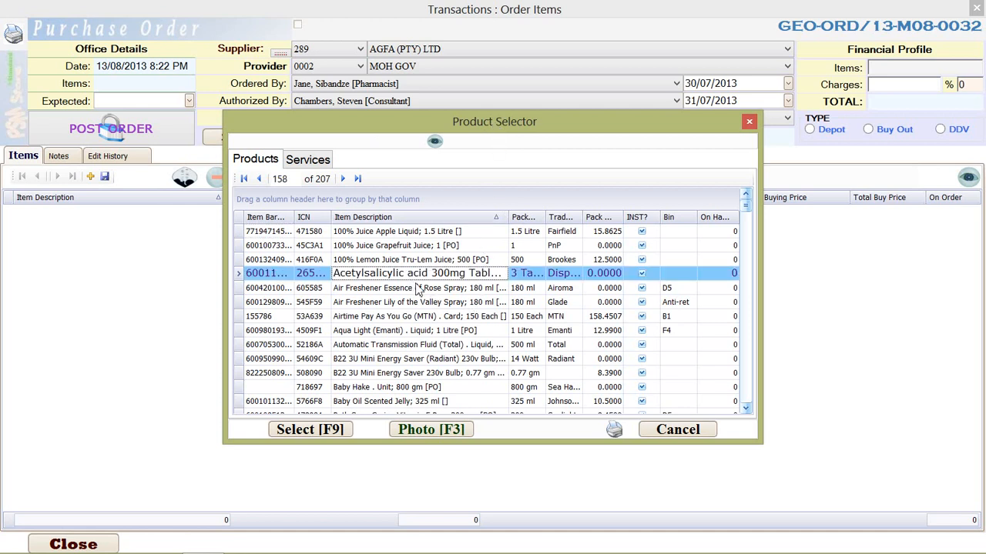
scroll(440, 312, "down", 5)
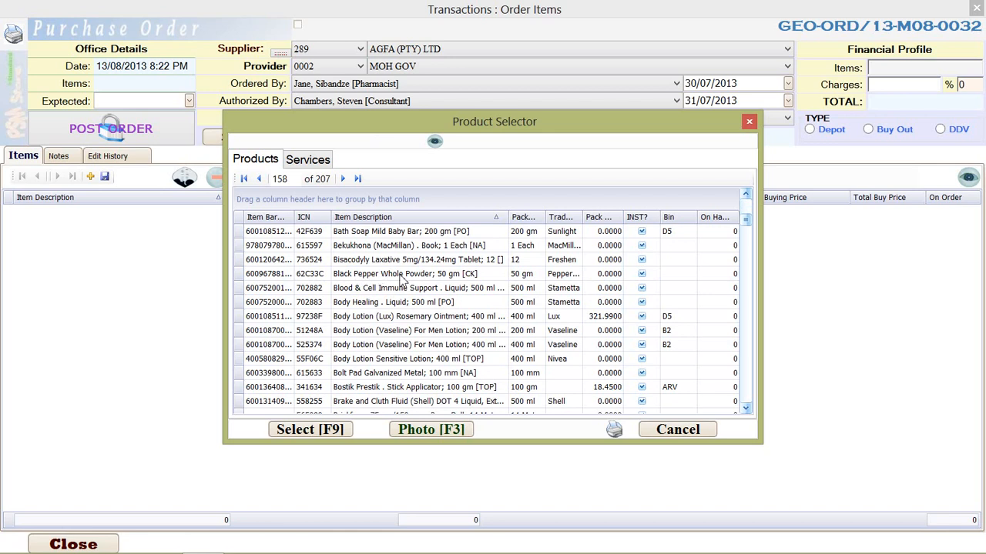
left_click(403, 279)
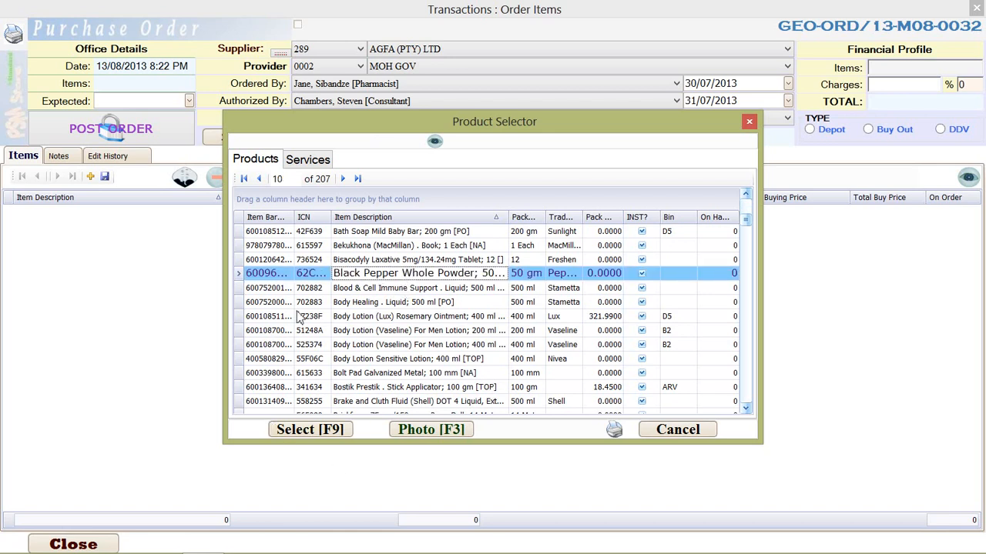
left_click(326, 433)
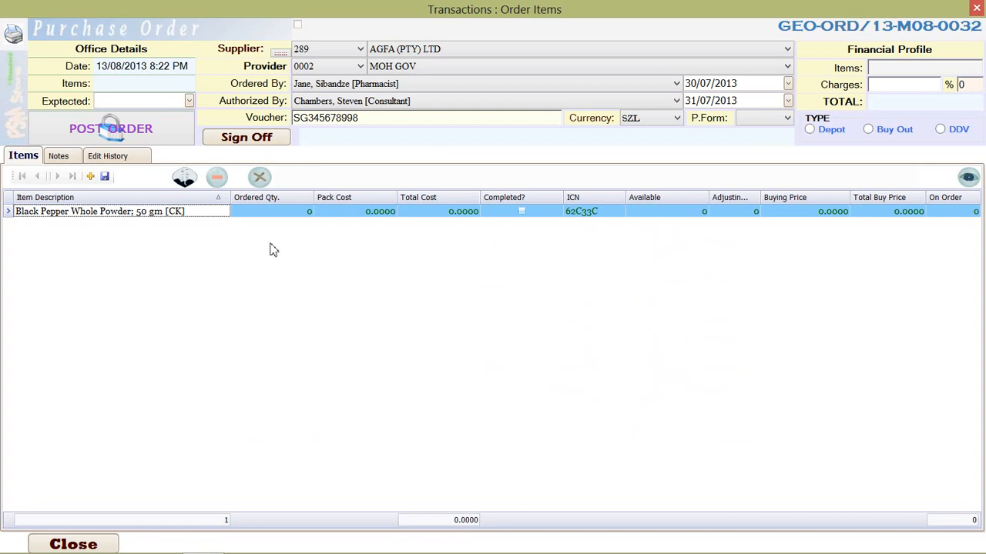
Add 100% Juice Grapefruit Juice, Air Freshener Essence of Rose Spray 180 ml and Automatic Transmission Fluid (Total) to the order in one selection
left_click(91, 177)
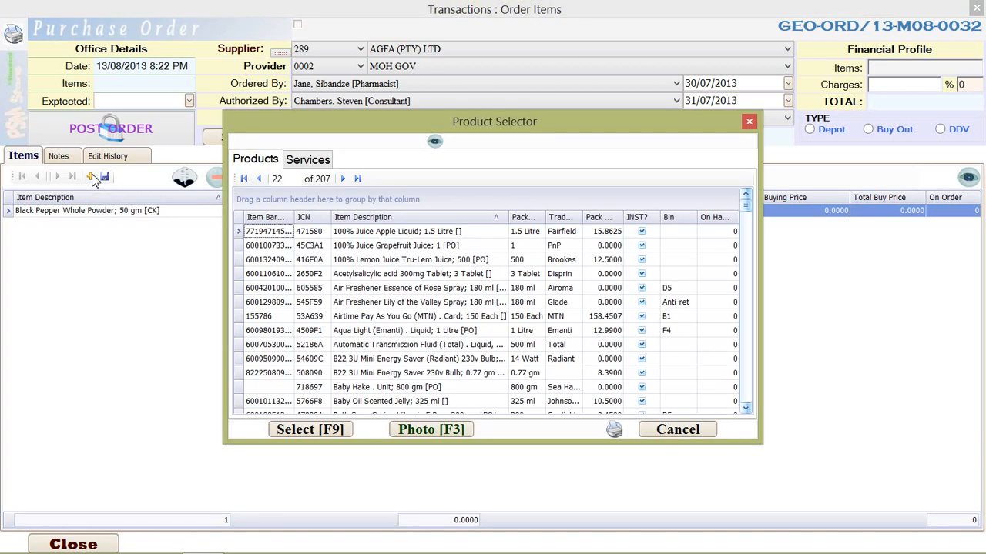
left_click(374, 277)
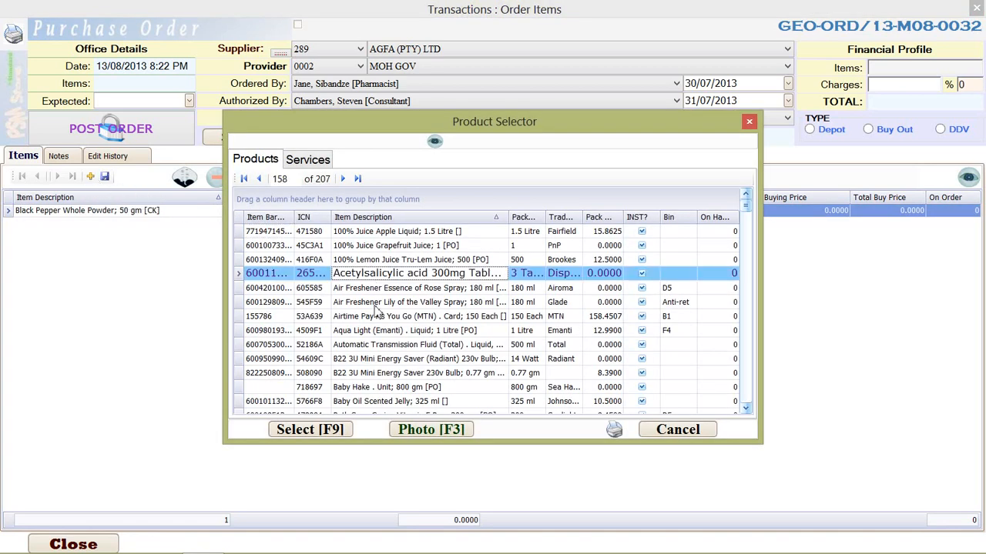
left_click(369, 359)
left_click(421, 303)
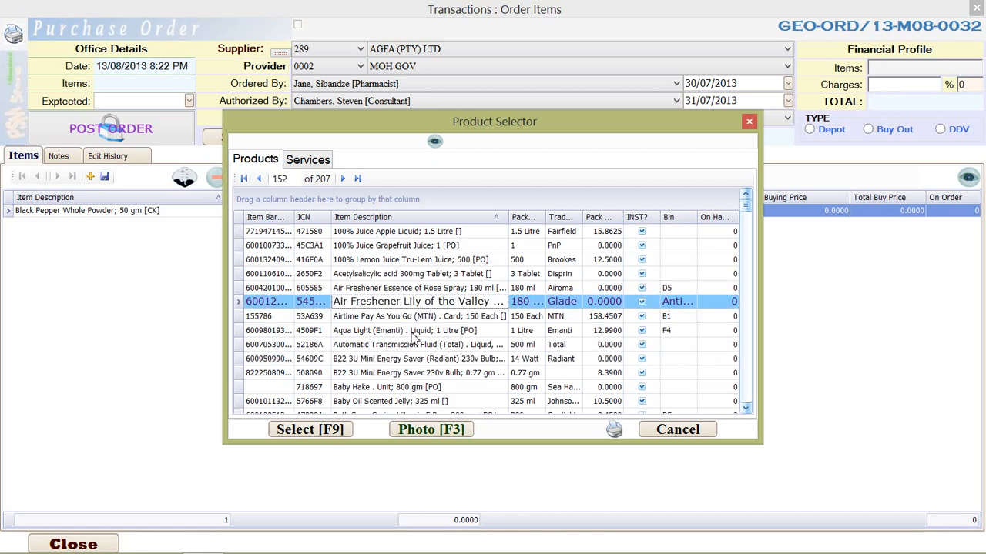
left_click(405, 243)
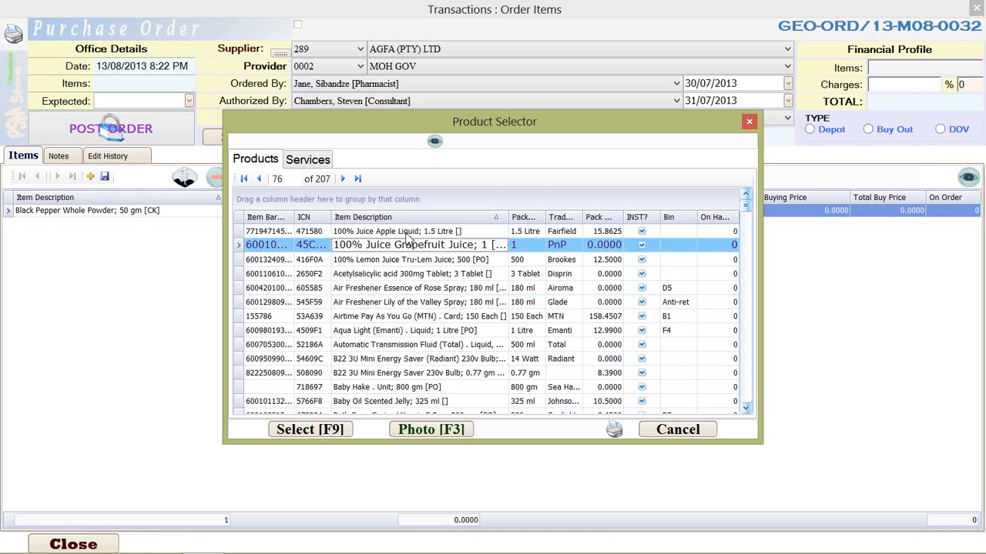
left_click(409, 344)
left_click(416, 288, "ctrl")
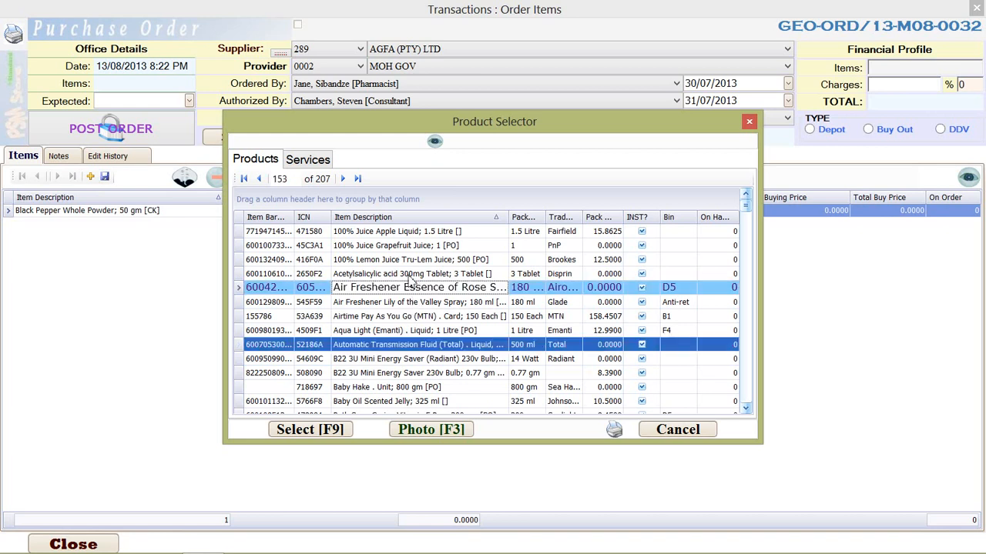
left_click(402, 247, "ctrl")
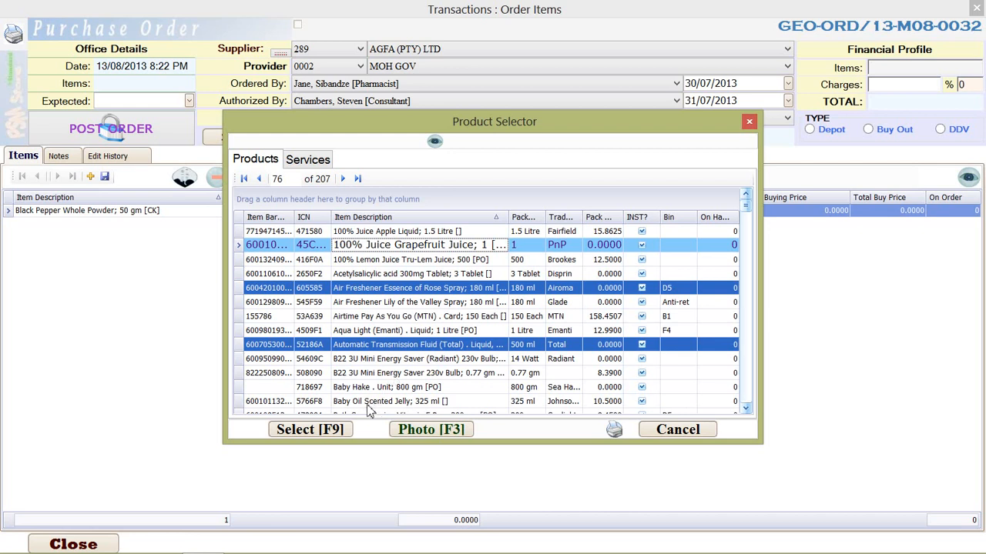
left_click(332, 433)
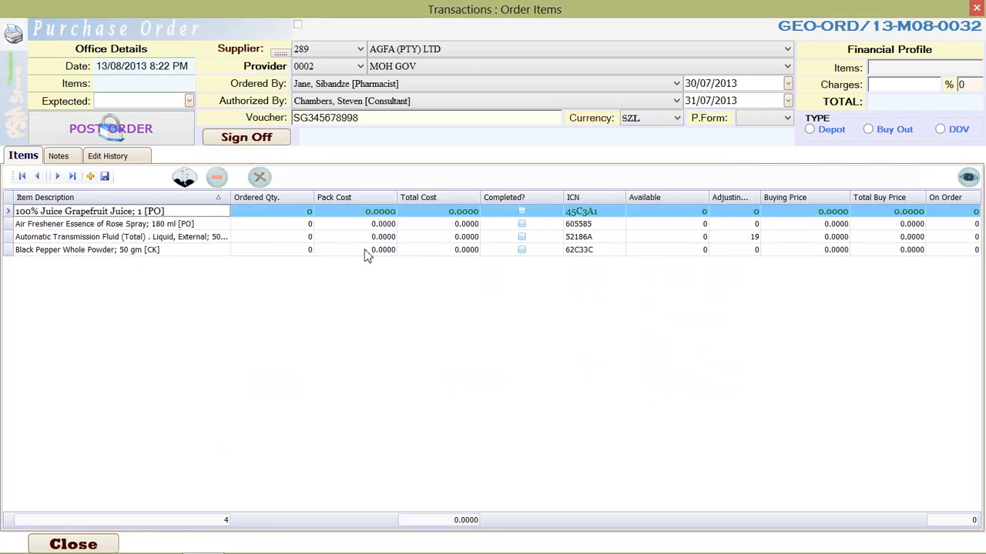
Enter the ordered quantities: 12 for Grapefruit Juice, 45 for Air Freshener, 78 for Automatic Transmission Fluid and 29 for Black Pepper
left_click(208, 249)
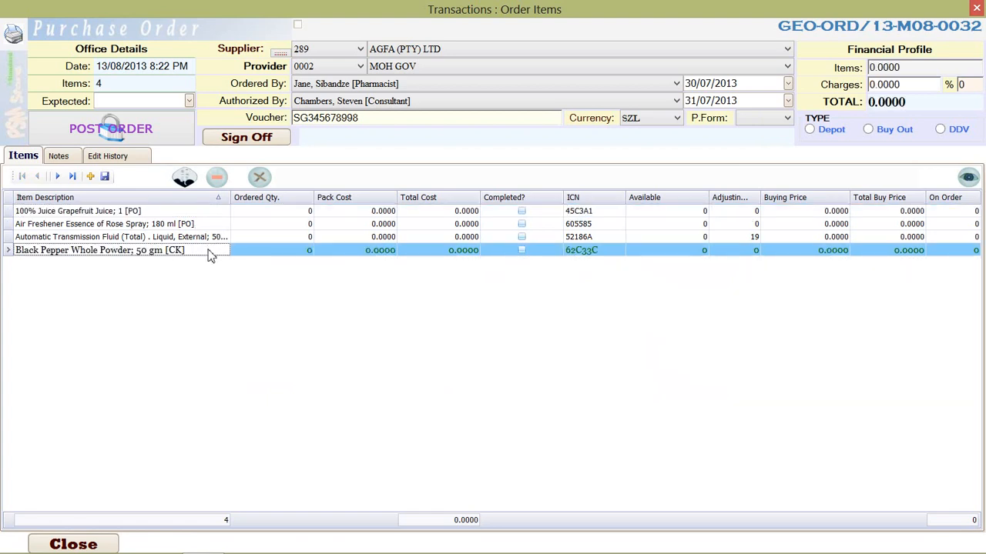
left_click(286, 215)
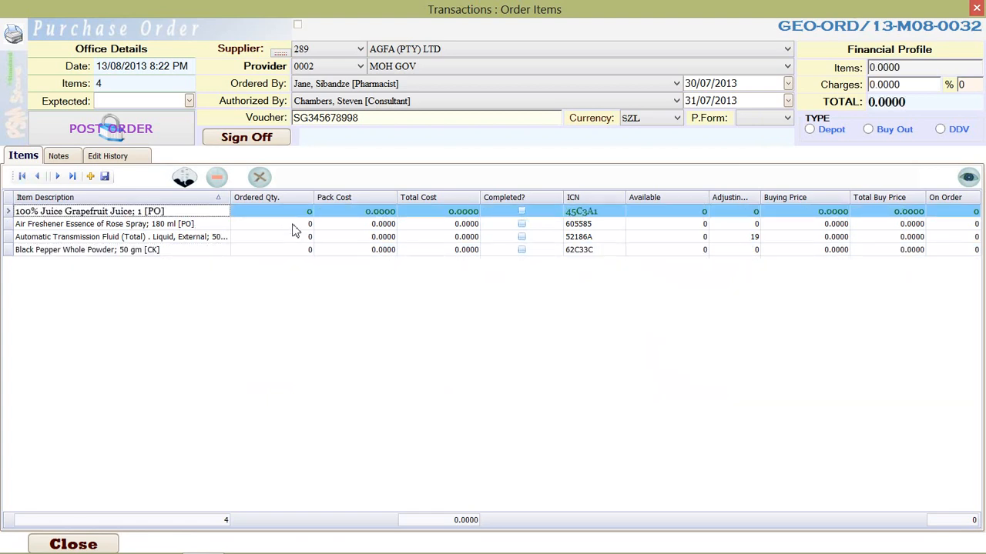
left_click(300, 214)
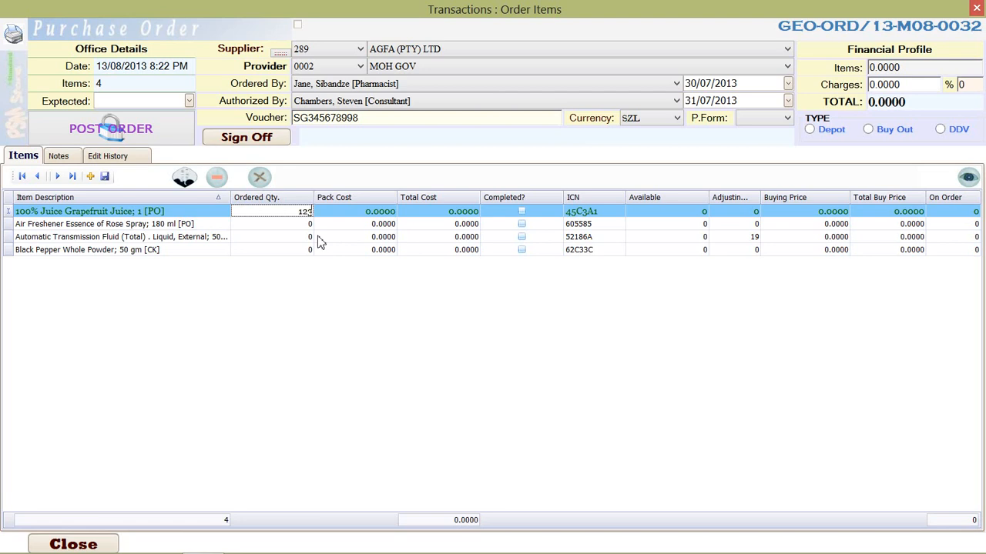
key("Return")
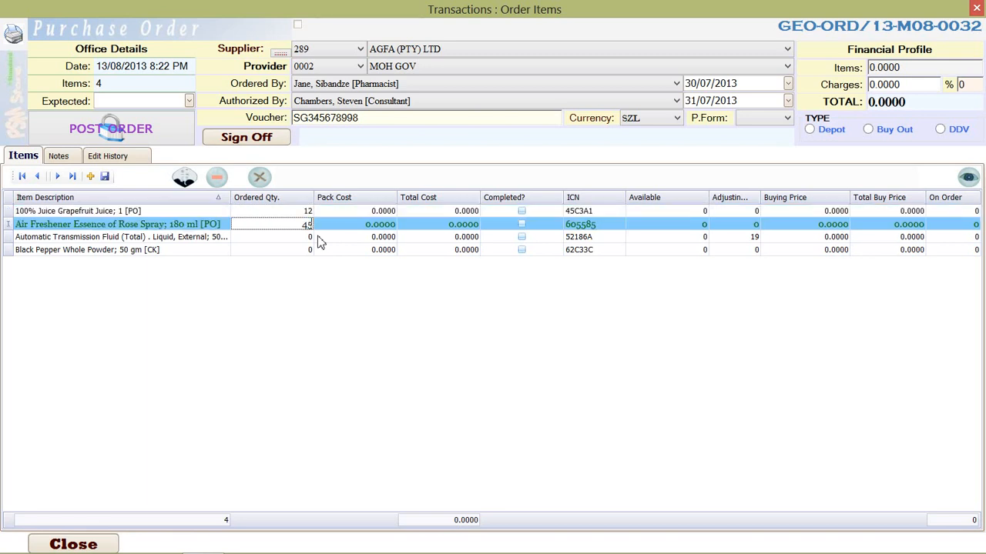
key("Return")
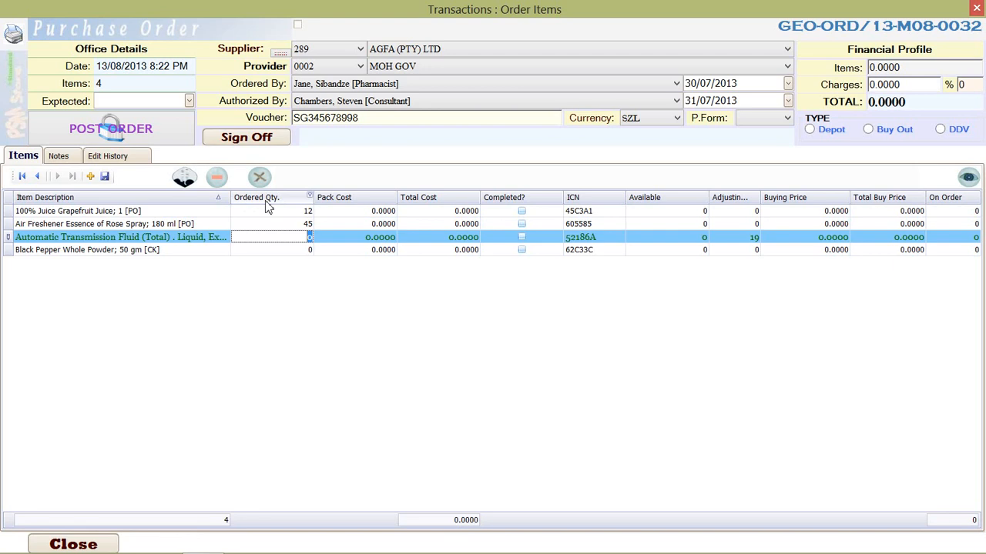
type("78")
key("Return")
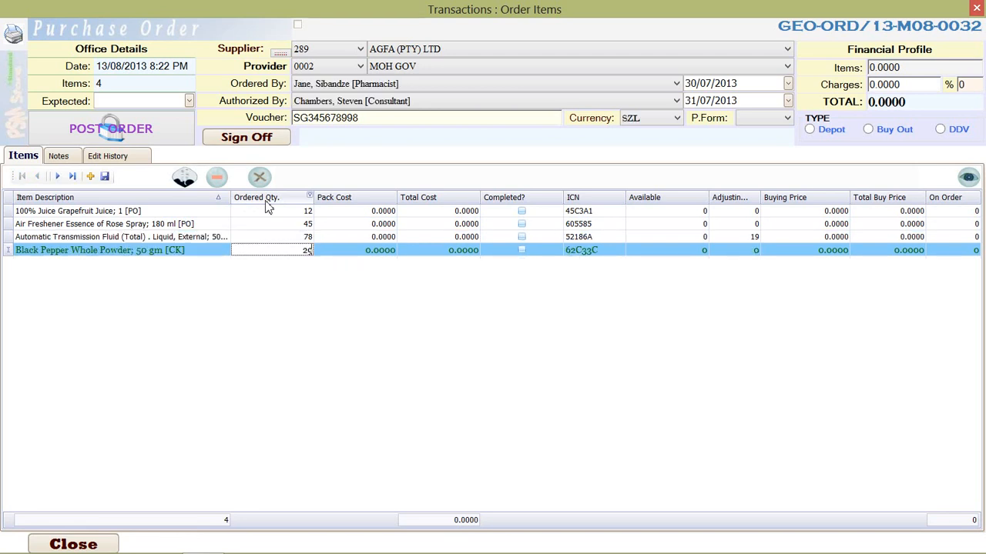
key("Up")
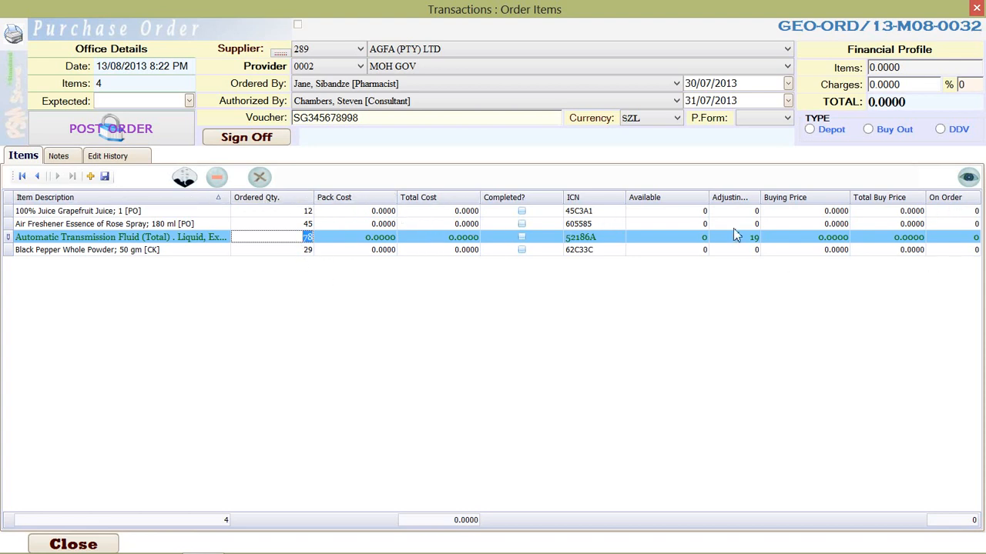
Examine the pack cost, total cost, availability, buying price and on-order values of the listed items
left_click(377, 224)
left_click(378, 211)
left_click(375, 238)
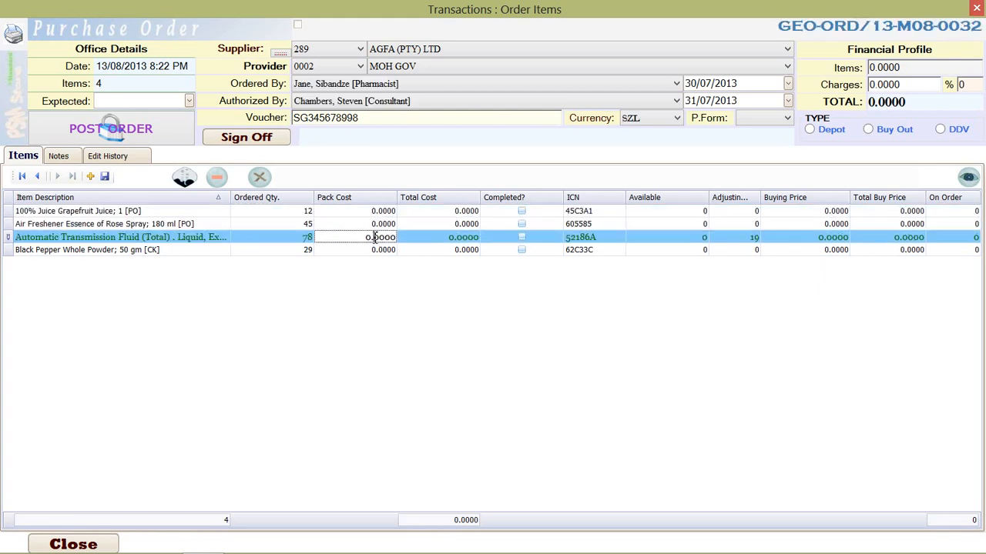
left_click(433, 213)
left_click(434, 238)
left_click(437, 250)
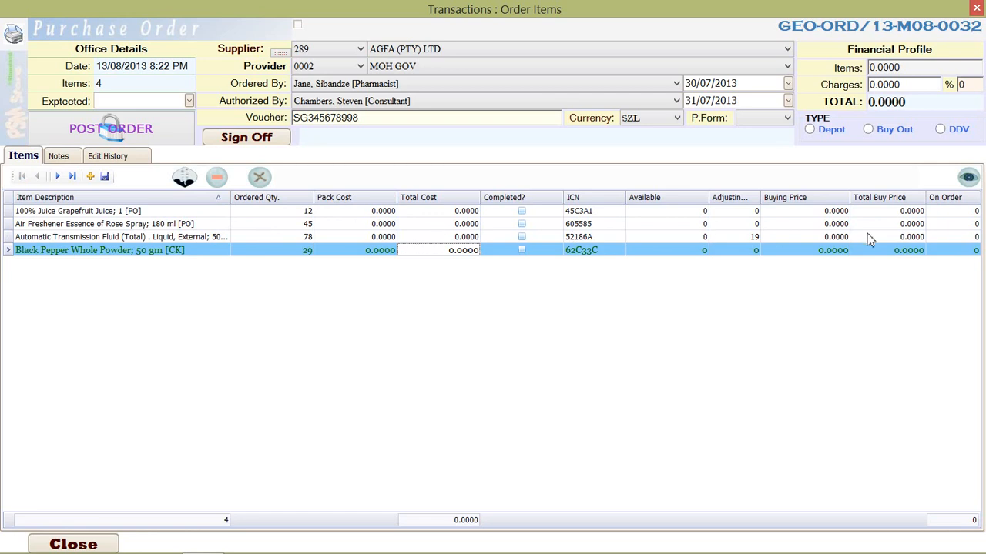
left_click(642, 237)
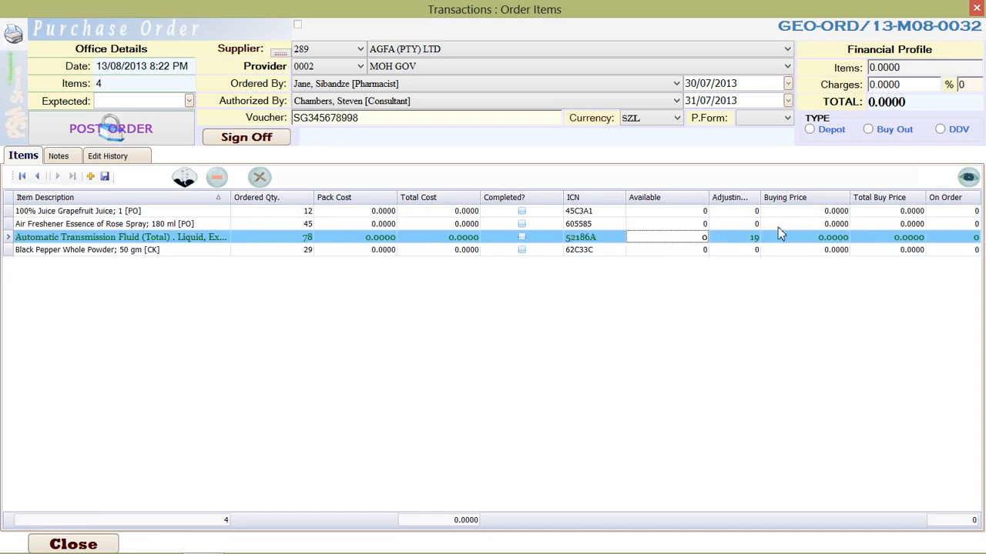
left_click(454, 224)
left_click(462, 251)
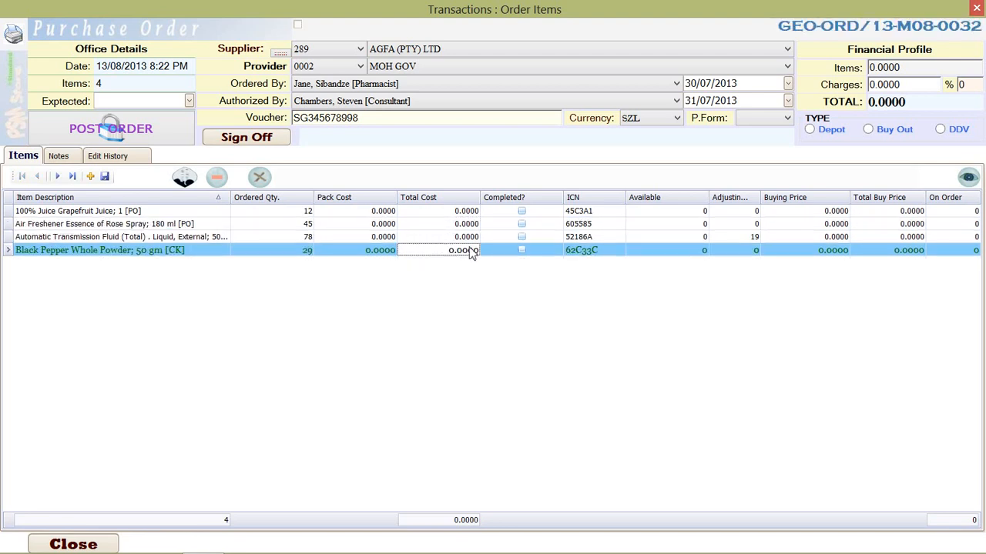
left_click(816, 236)
left_click(817, 251)
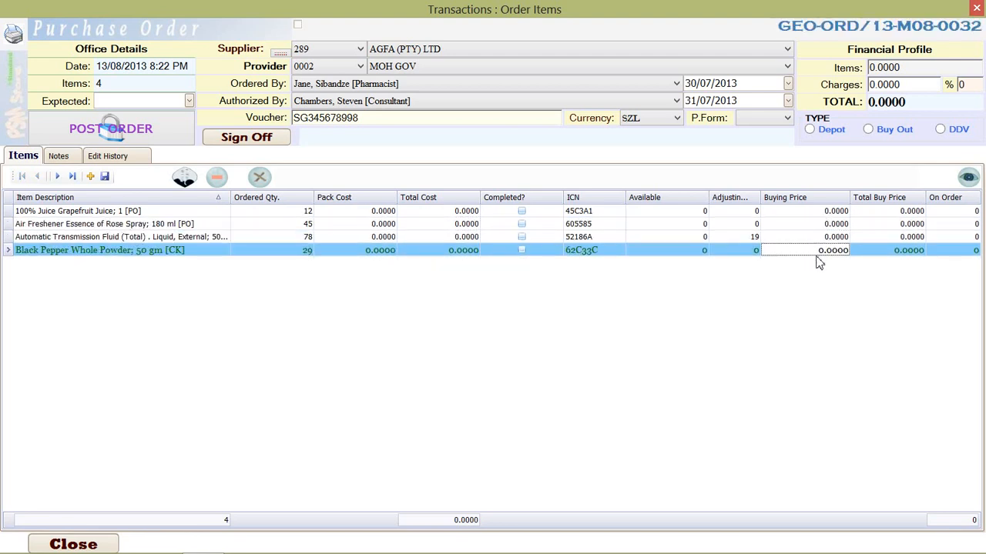
left_click(952, 214)
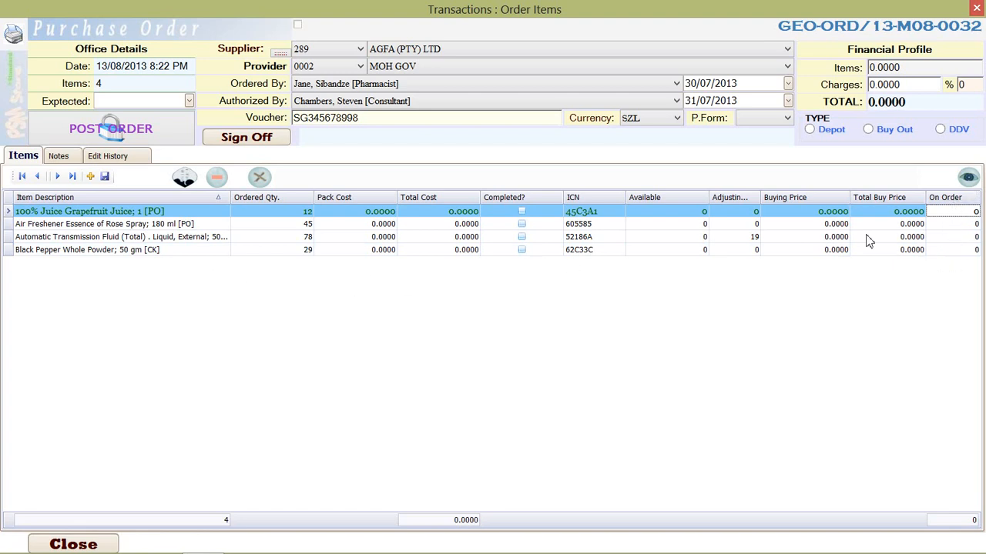
Add the products 100% Juice Apple Liquid; 1.5 Litre and Aqua Light (Emanti) Liquid; 1 Litre to the order in one selection
left_click(90, 176)
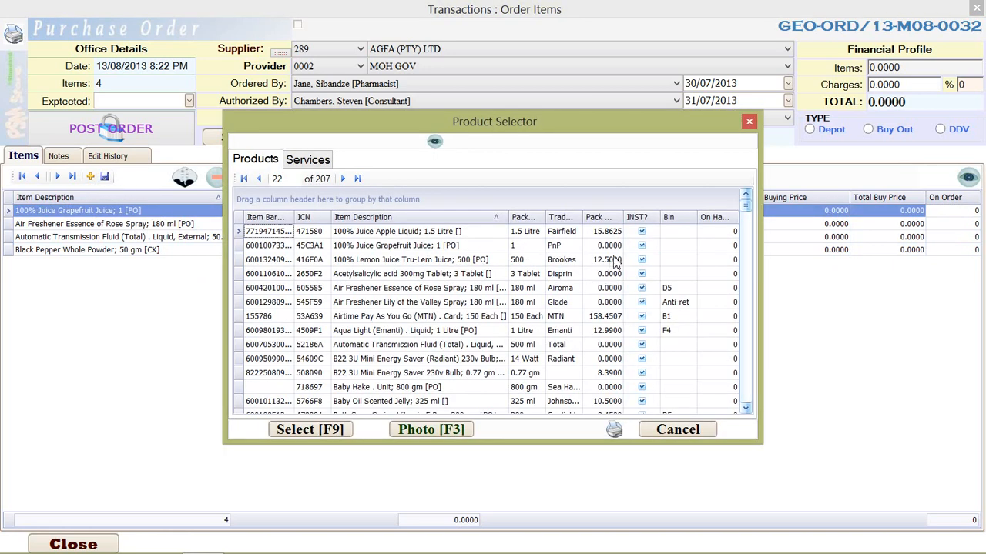
left_click(396, 235)
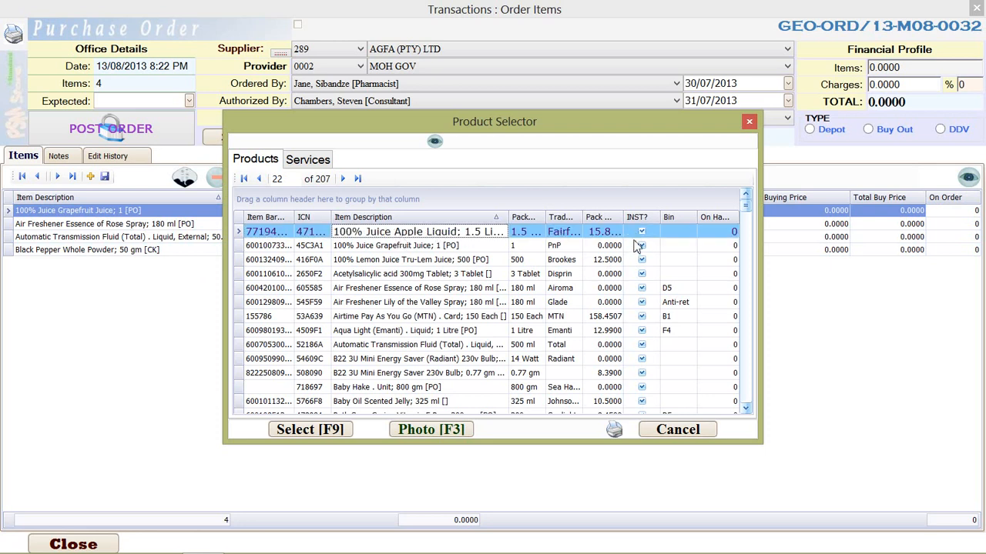
left_click(365, 332, "ctrl")
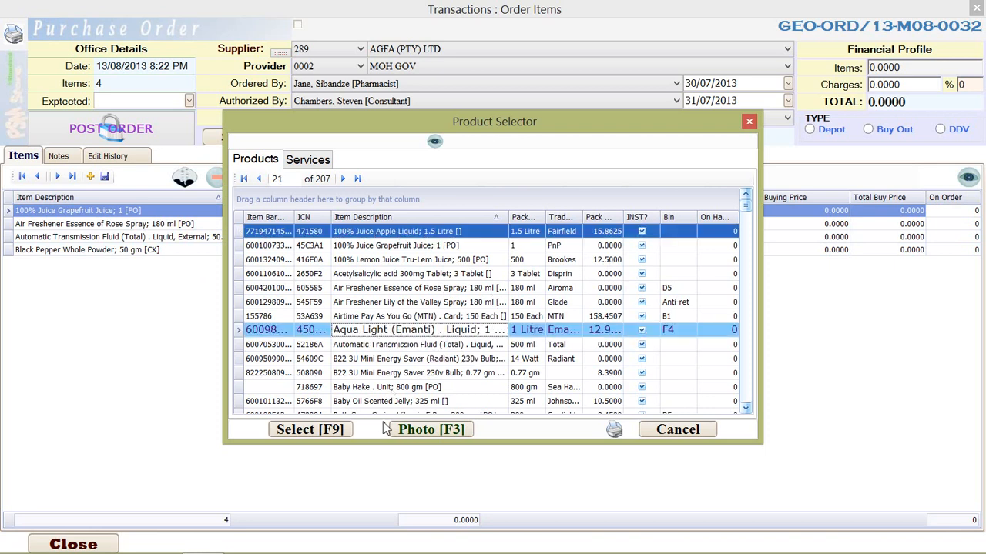
left_click(324, 435)
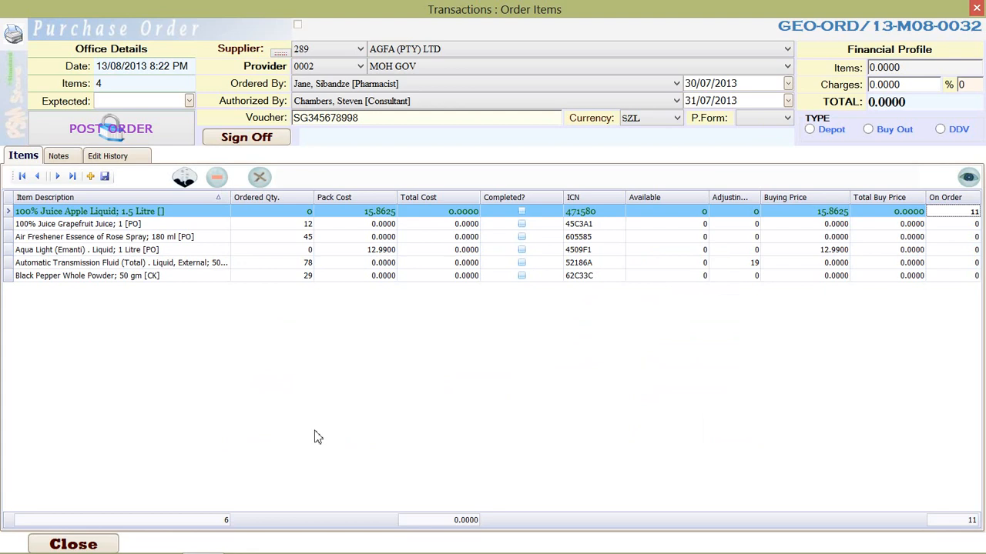
Set the ordered quantity of 100% Juice Apple Liquid to 33 and check its costs and the order total
left_click(300, 213)
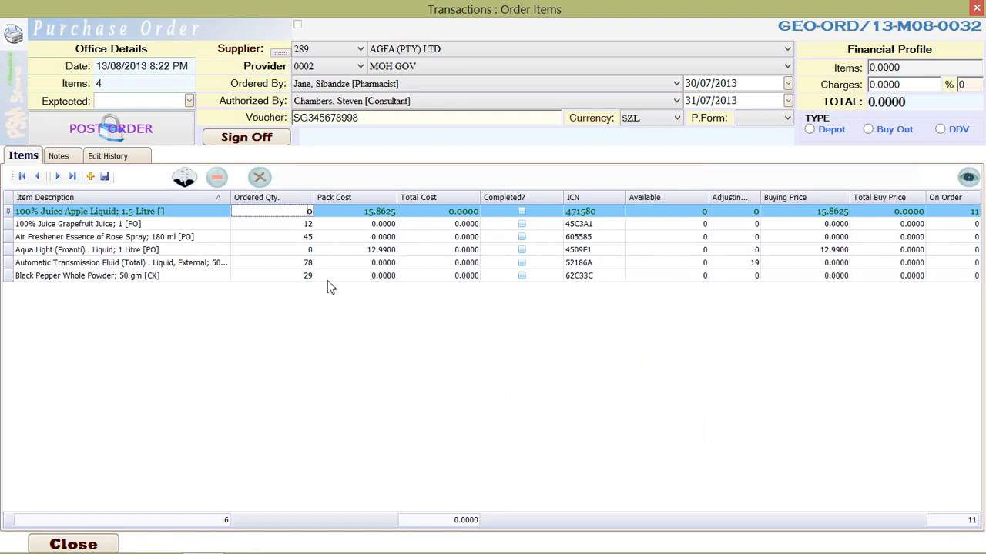
left_click(383, 224)
left_click(385, 213)
left_click(378, 251)
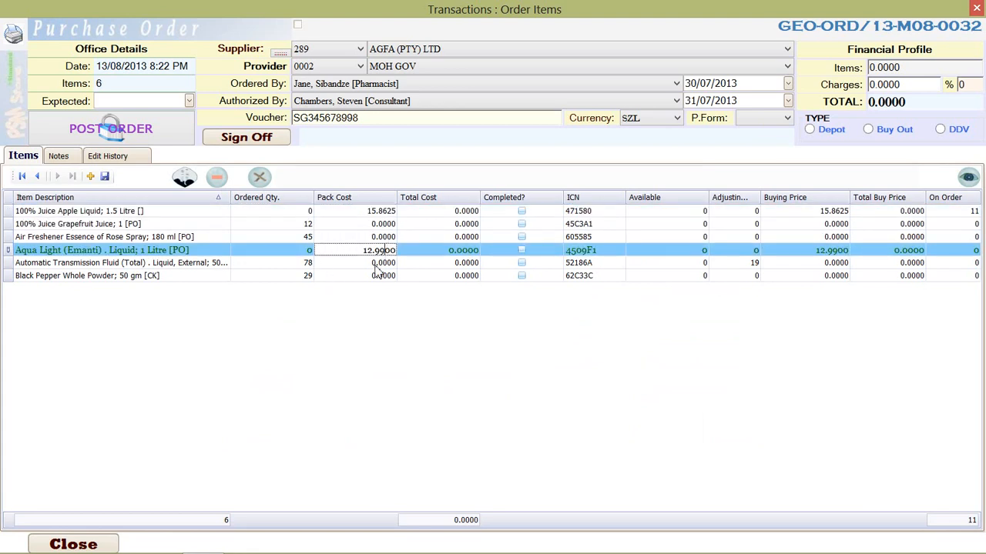
left_click(300, 213)
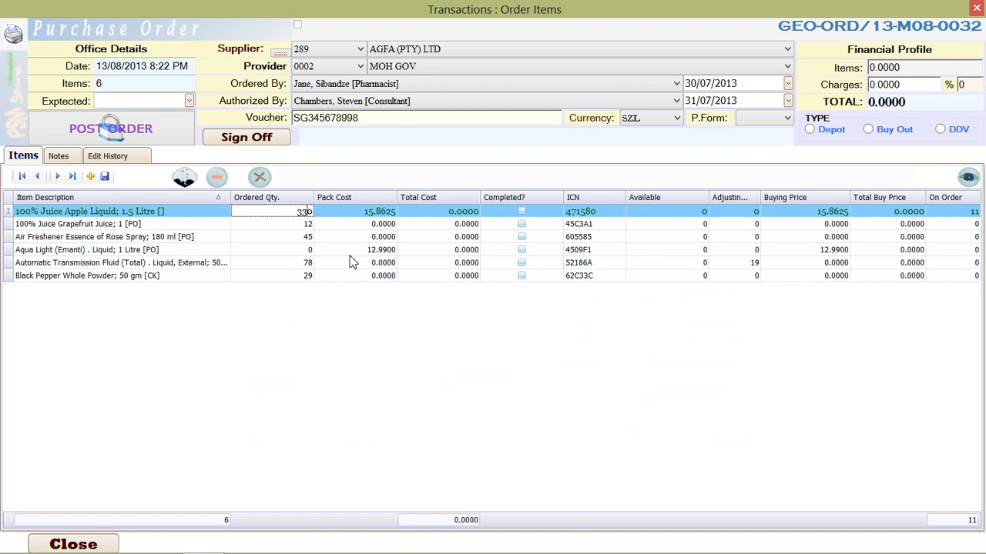
key("Down")
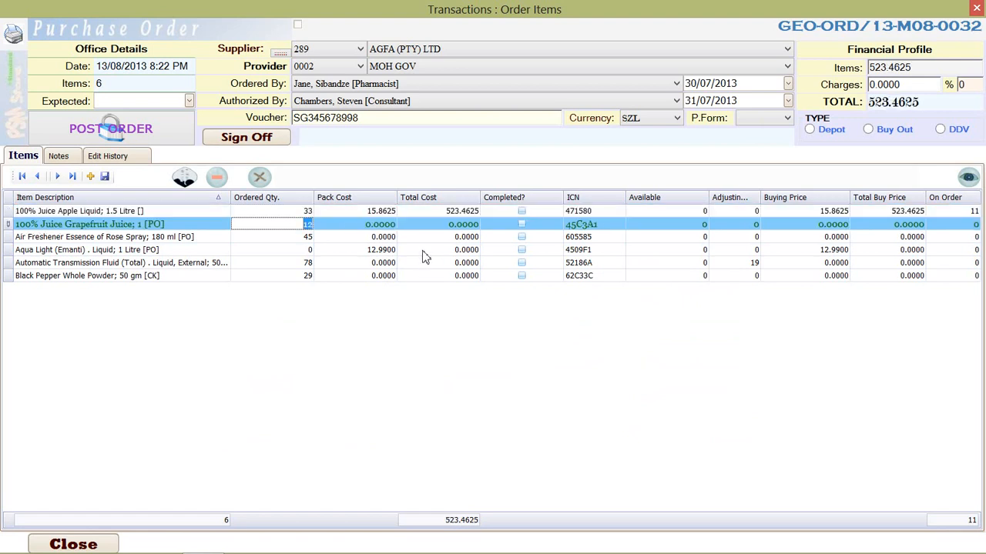
left_click(467, 213)
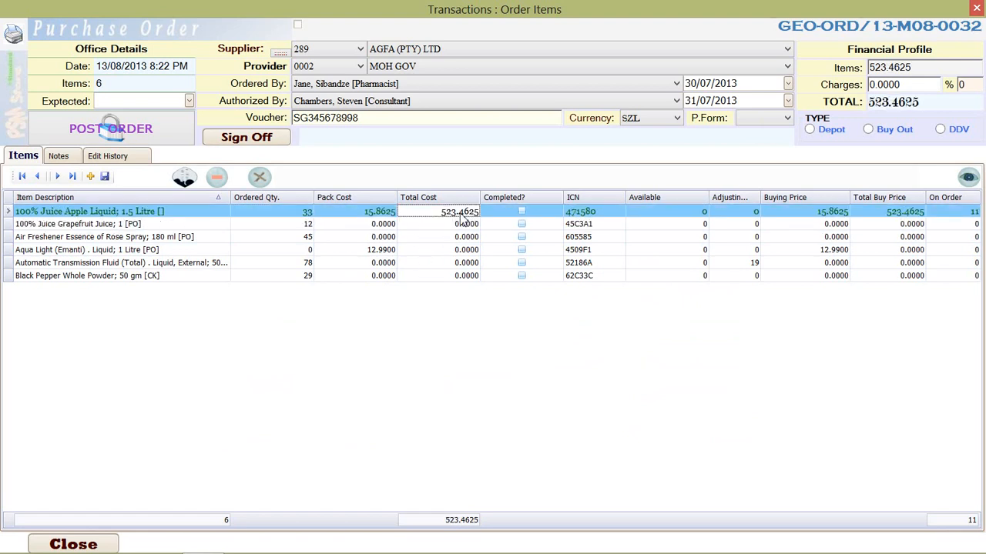
left_click(837, 216)
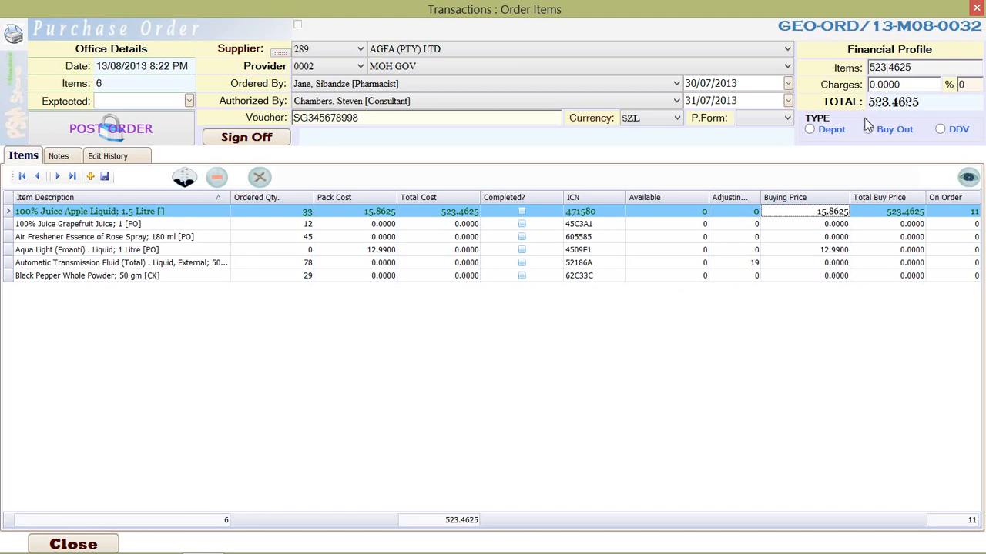
left_click_drag(919, 104, 851, 104)
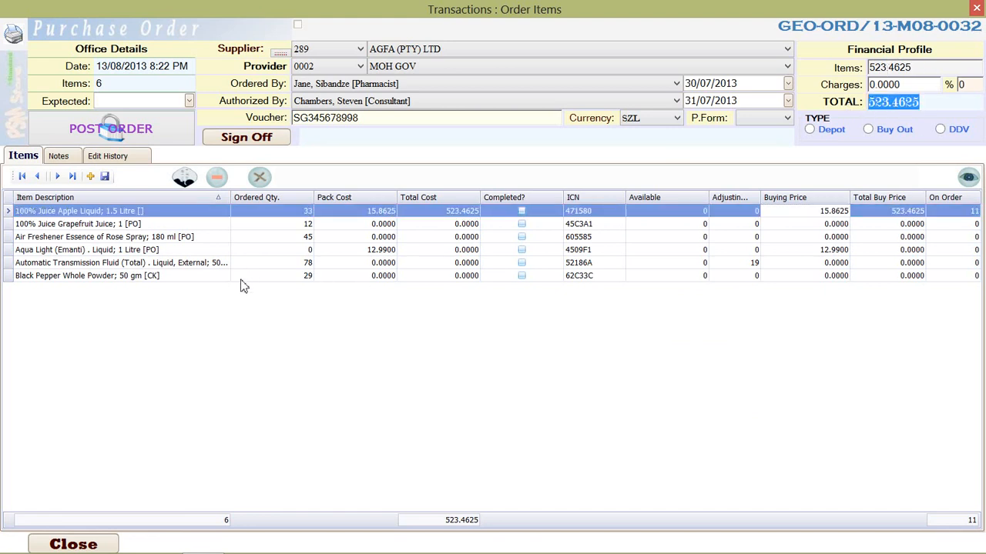
Set the ordered quantity of Aqua Light (Emanti) Liquid to 54
left_click(305, 251)
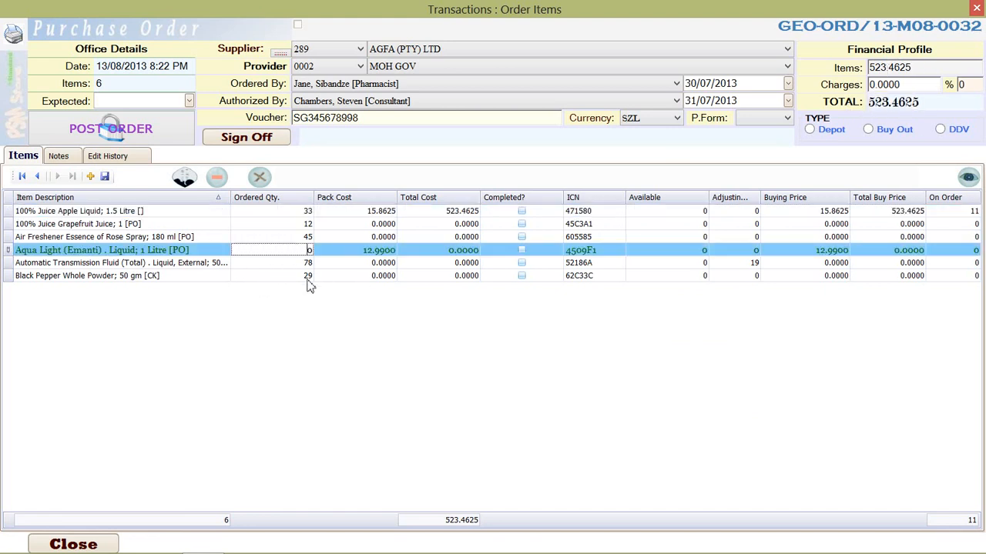
key("BackSpace")
key("Up")
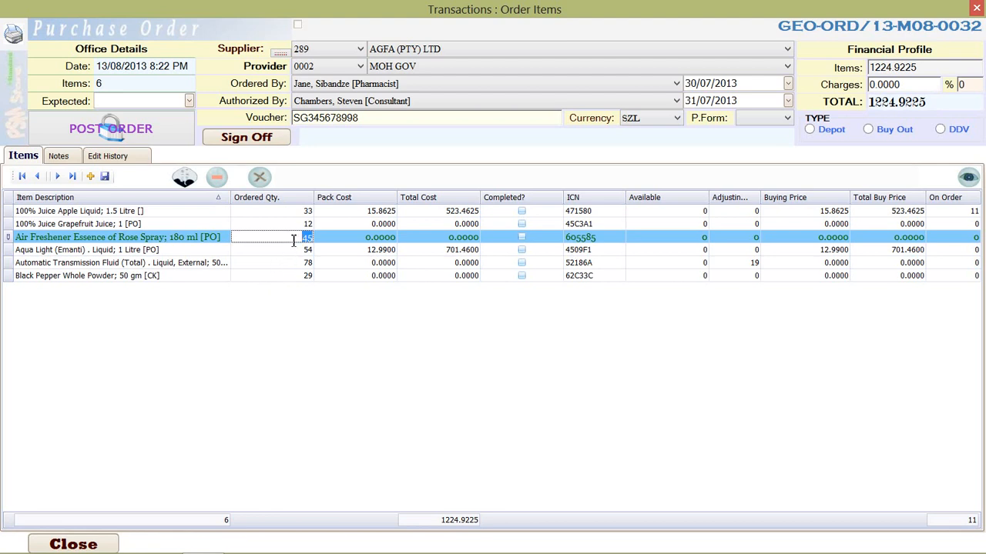
Change the ordered quantity of Aqua Light (Emanti) Liquid to 77 and commit the row
key("Down")
type("7")
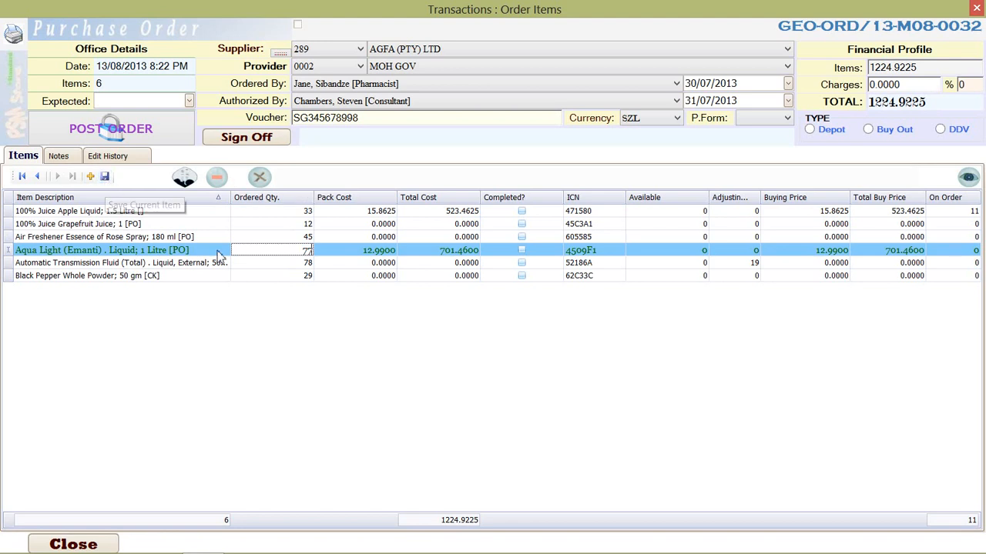
key("Up")
key("Up")
key("Down")
key("Down")
key("Down")
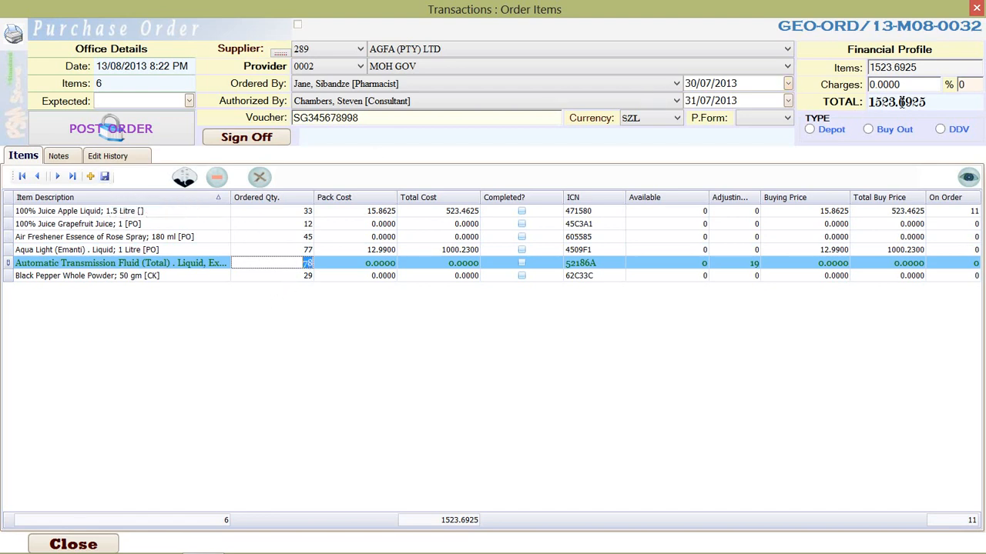
Enter additional charges of 130 for the order and save it
left_click(924, 85)
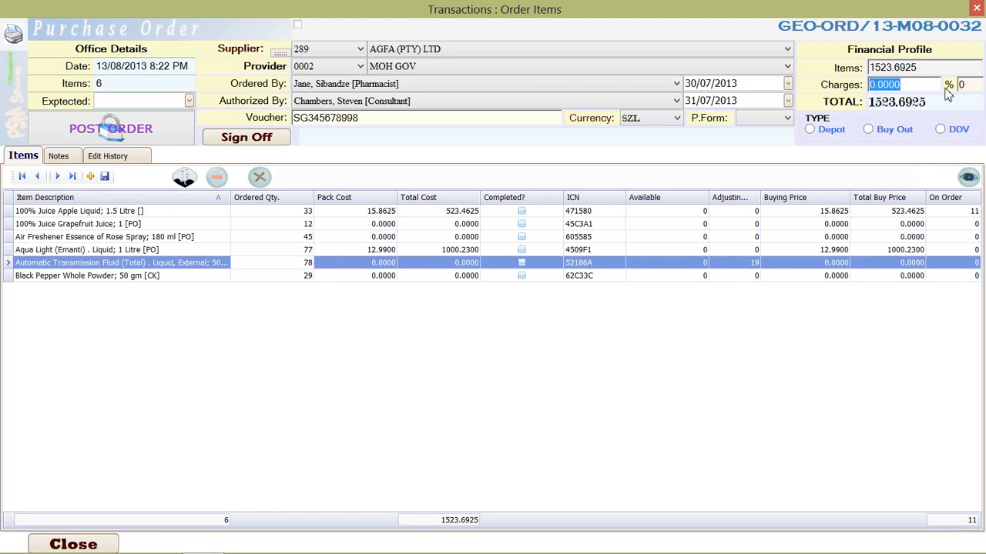
type("130")
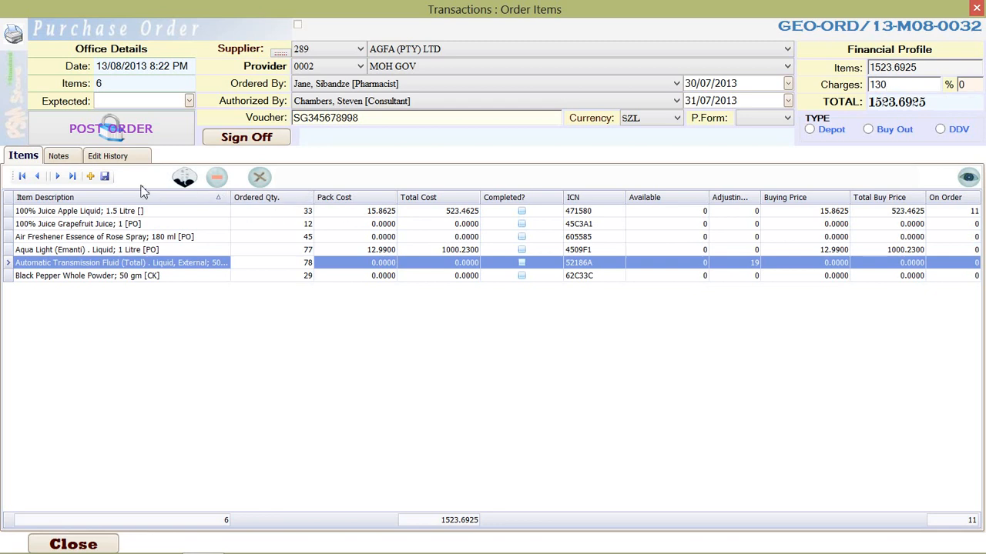
left_click(105, 176)
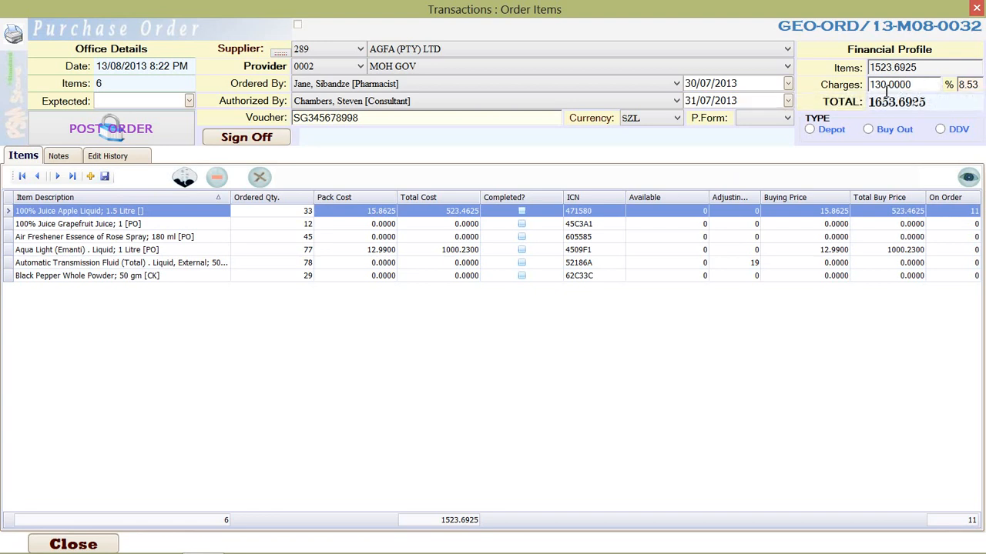
Set the order's charges as a percentage of 5 and apply the recalculated charge amount to the total
double_click(969, 85)
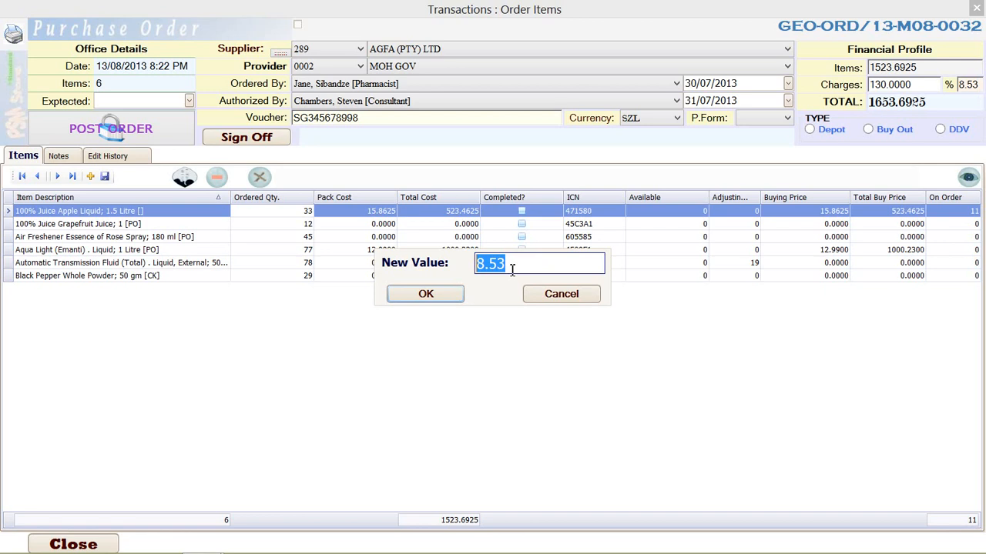
type("5")
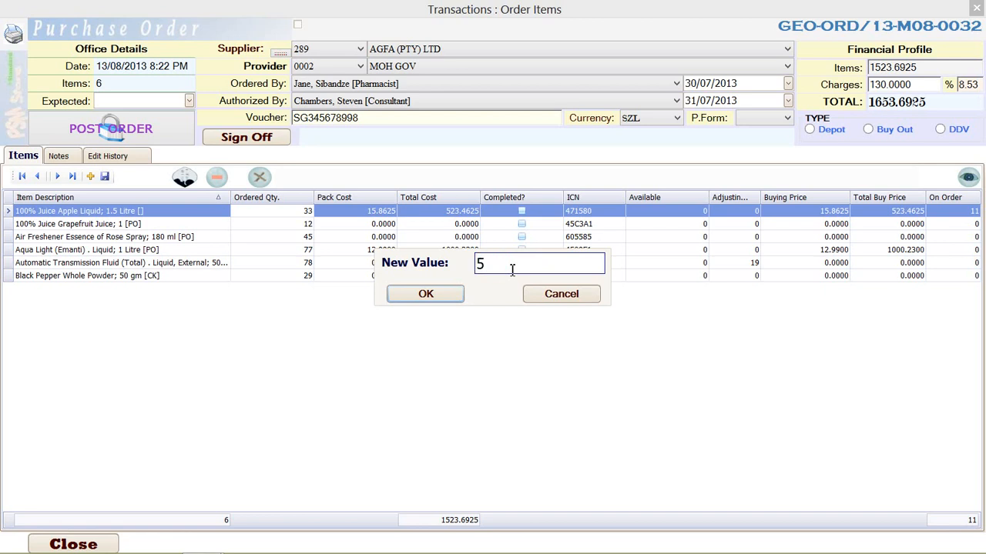
left_click(444, 303)
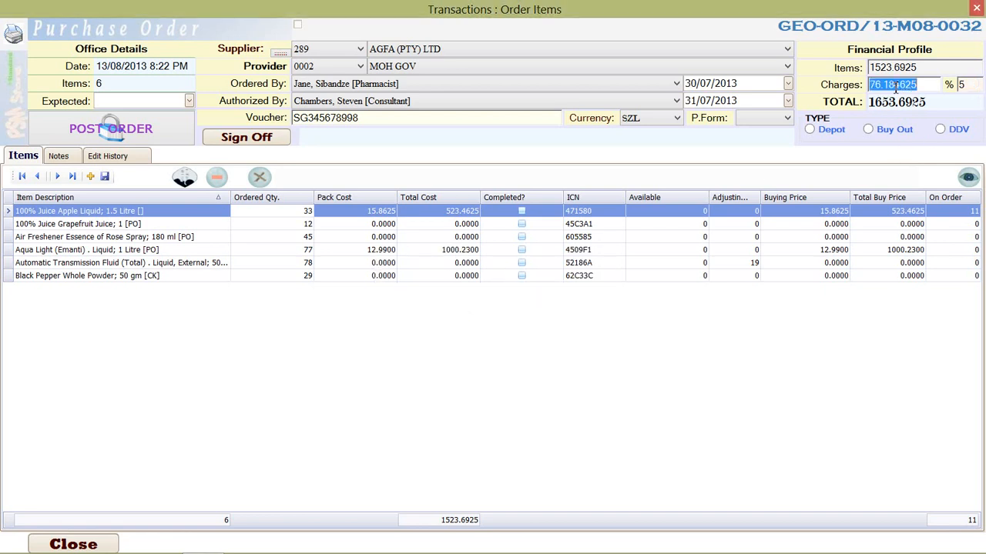
left_click(579, 238)
left_click(516, 276)
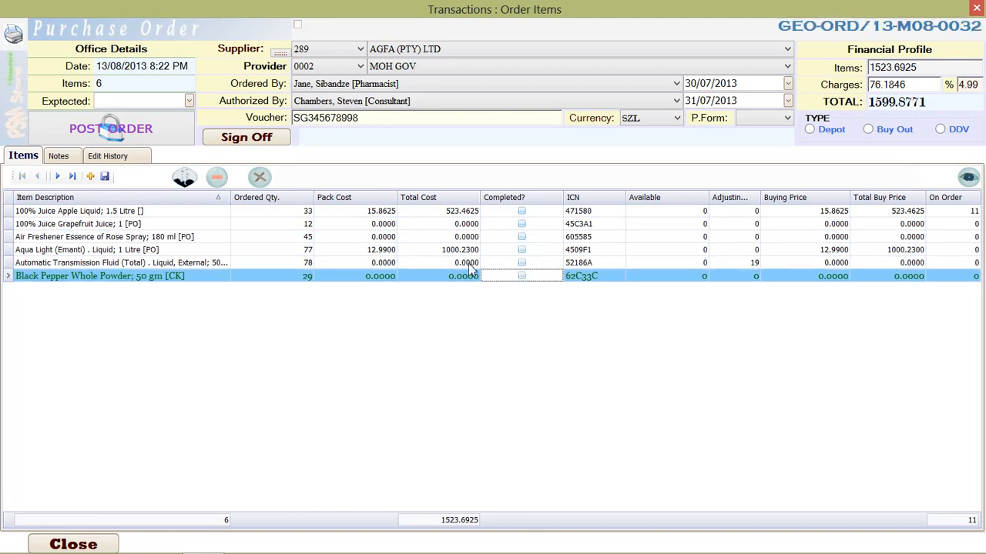
Set the pack cost of Automatic Transmission Fluid (Total) to 76.99 and commit the row
left_click(432, 251)
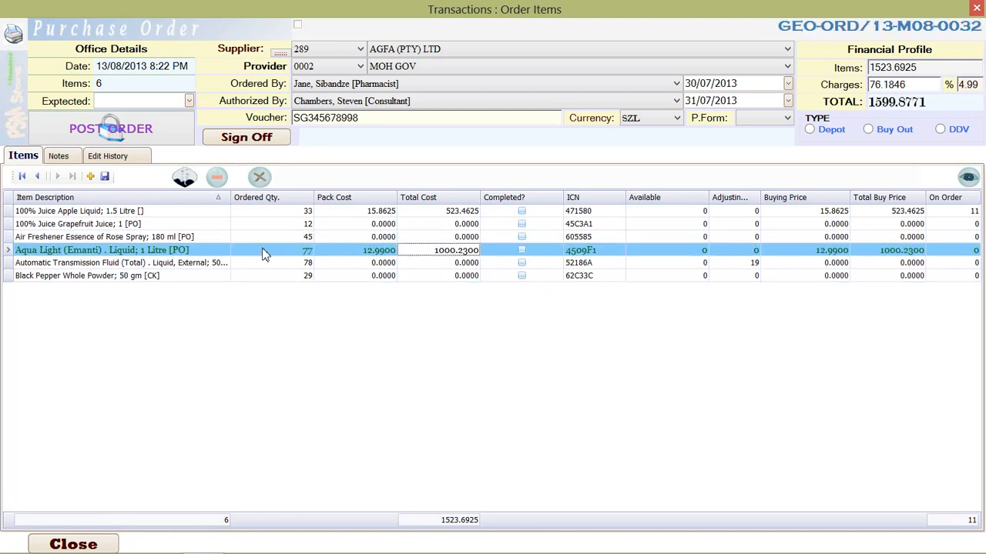
left_click(195, 238)
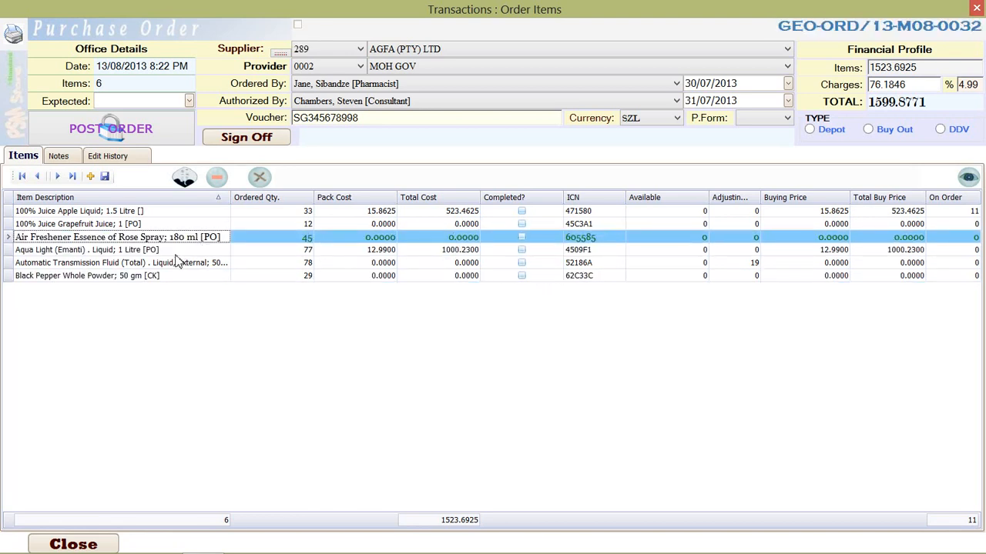
left_click(286, 265)
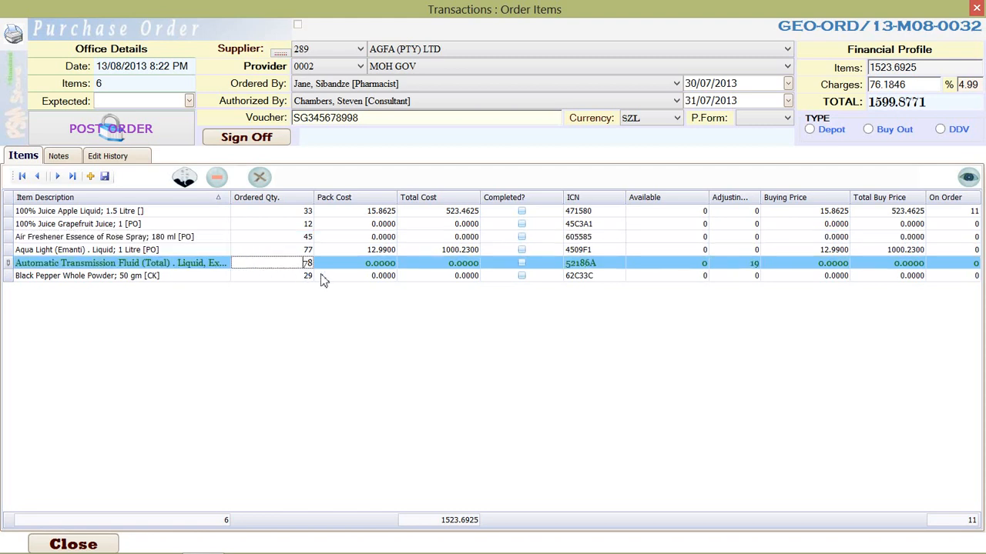
left_click(375, 263)
key("Up")
key("Down")
left_click(362, 264)
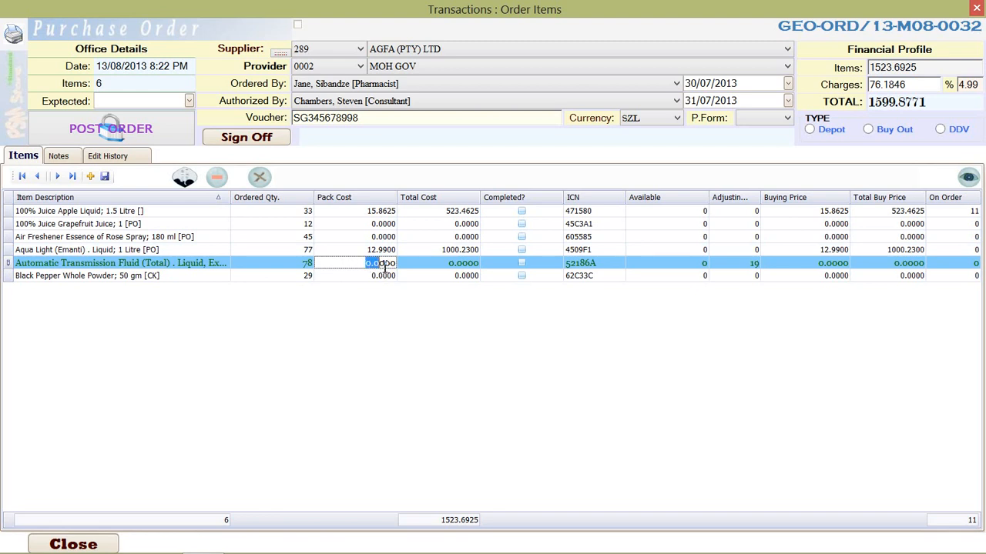
left_click_drag(364, 264, 400, 265)
type("765")
key("BackSpace")
type(".99")
key("Up")
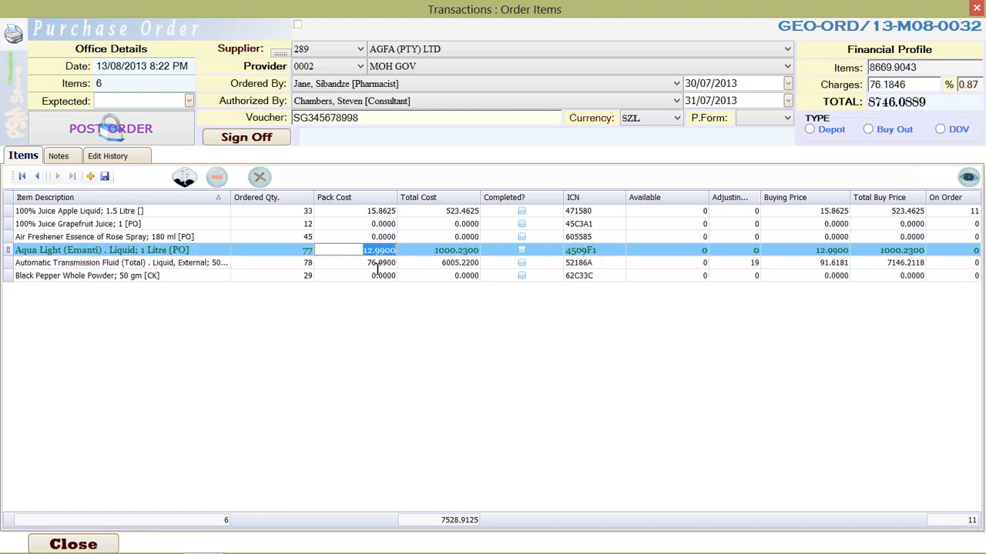
Review the Automatic Transmission Fluid (Total) line, comparing its ordered quantity, pack cost and buying price with the neighbouring items
key("Down")
key("Up")
key("Up")
key("Down")
key("Down")
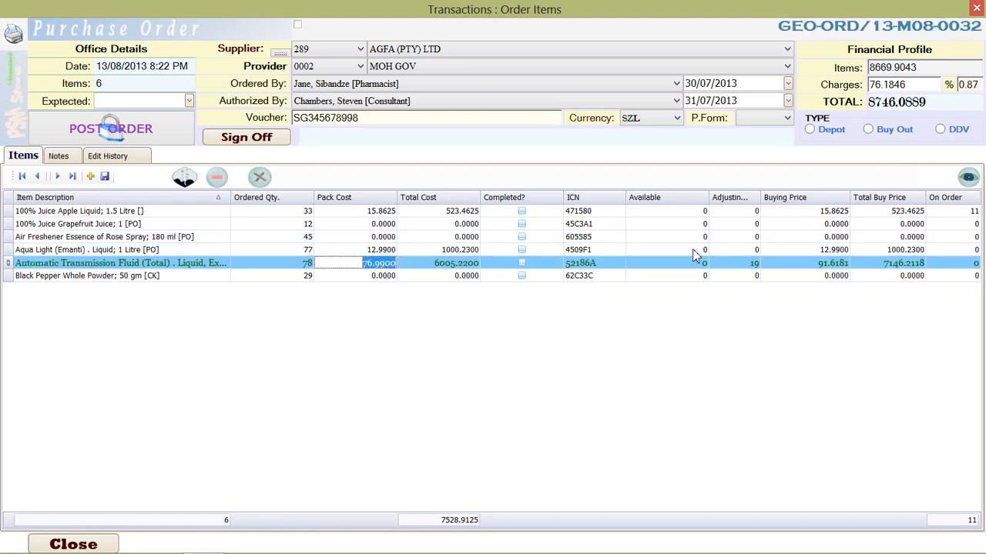
left_click(823, 264)
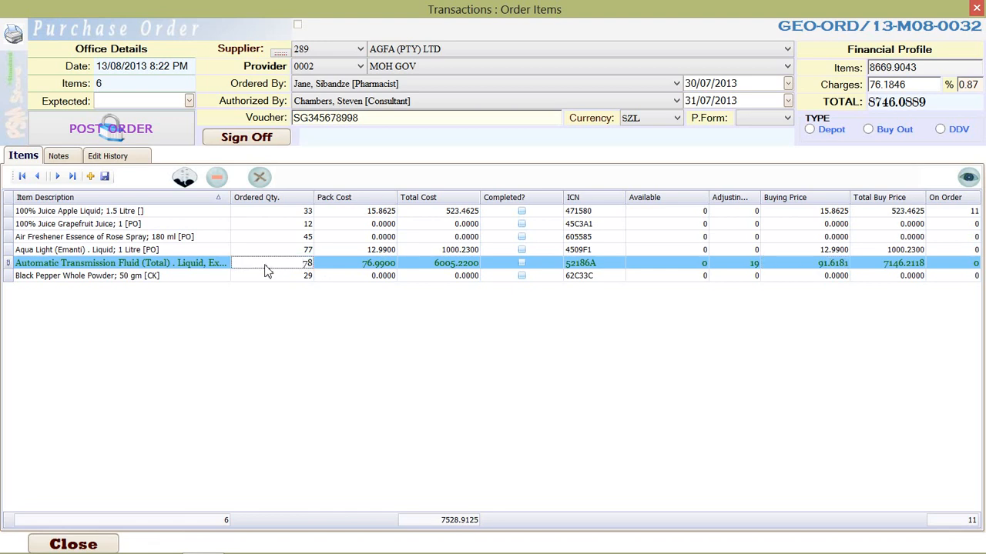
left_click(210, 266)
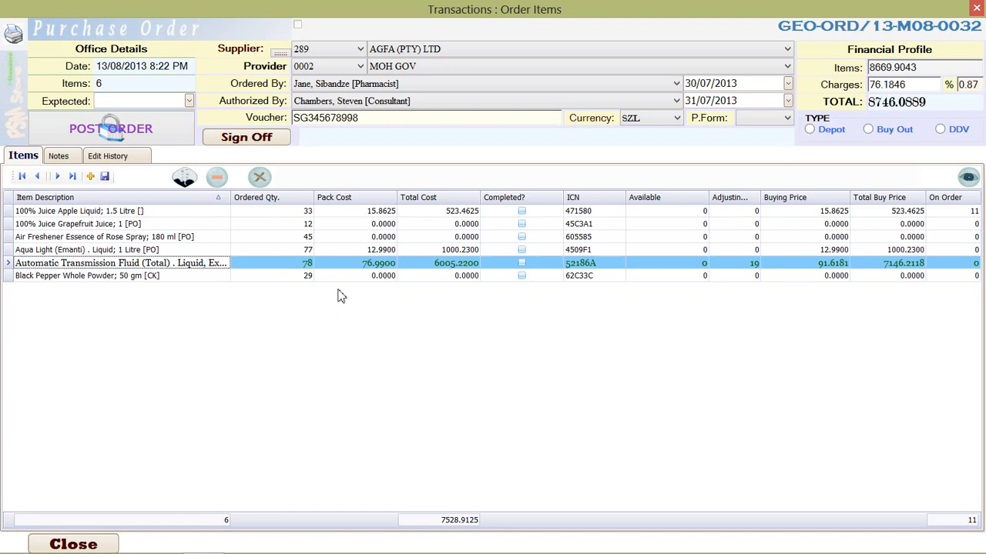
left_click(387, 251)
left_click(384, 264)
left_click(198, 269)
Preview the draft purchase order report, check its header, item lines and signature footer, and close the preview
left_click(16, 36)
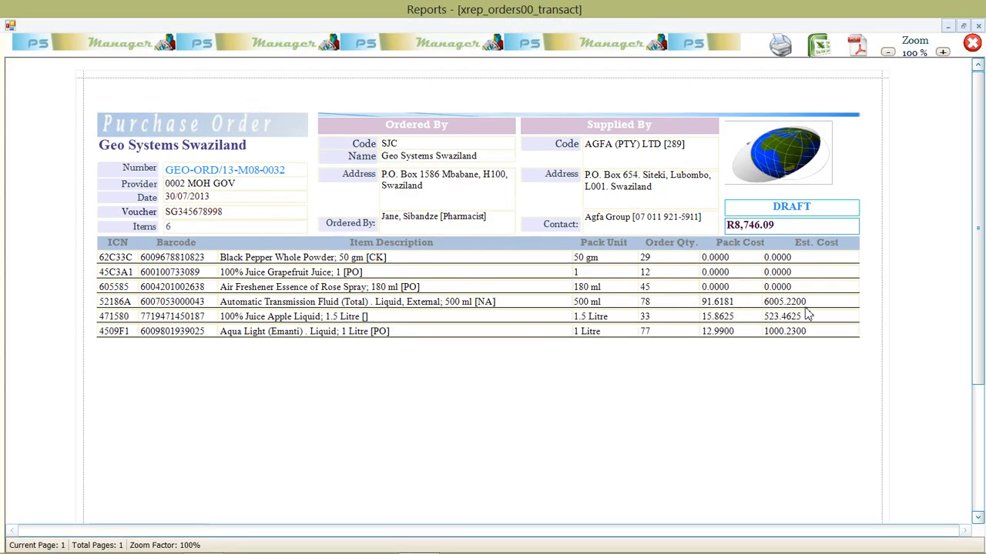
scroll(831, 264, "down", 3)
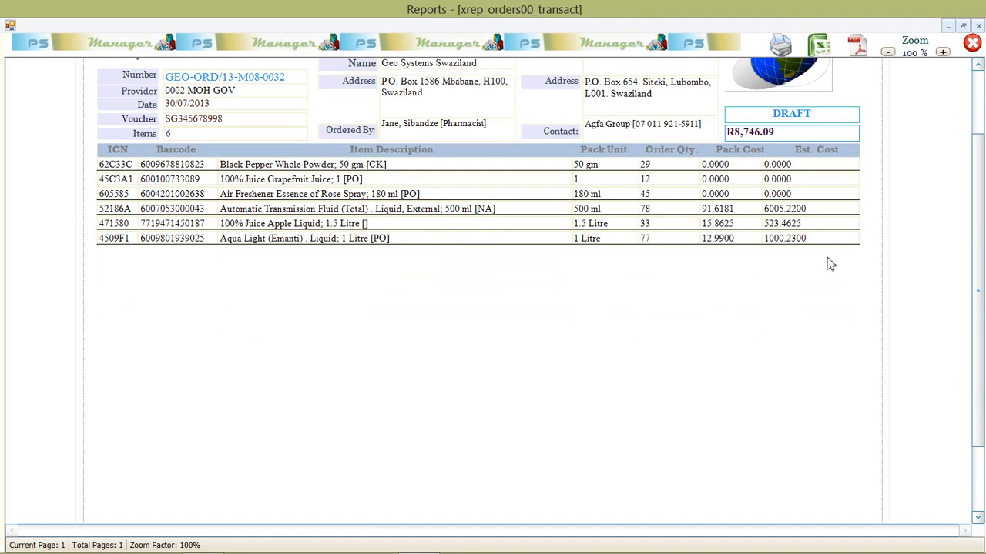
scroll(830, 264, "up", 3)
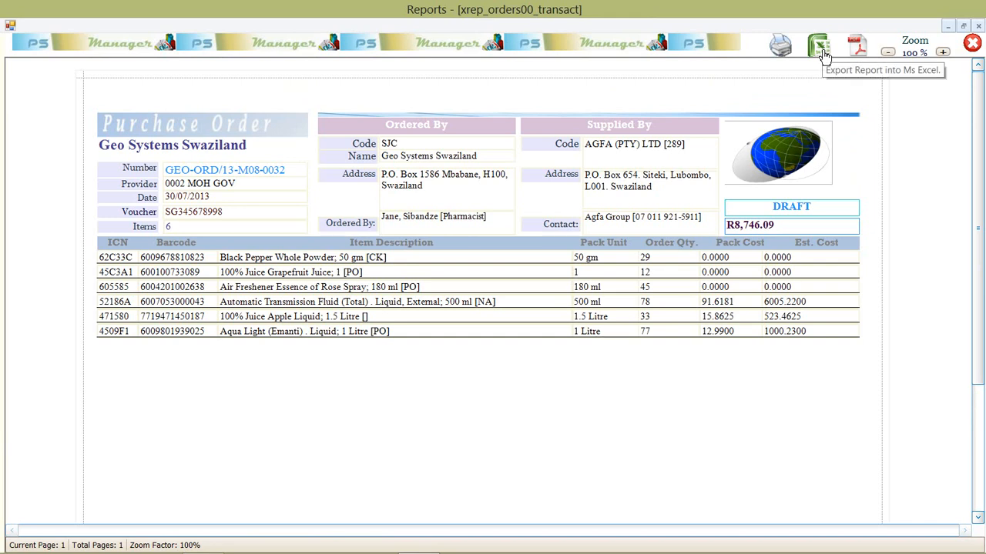
scroll(666, 242, "down", 5)
scroll(666, 242, "down", 1)
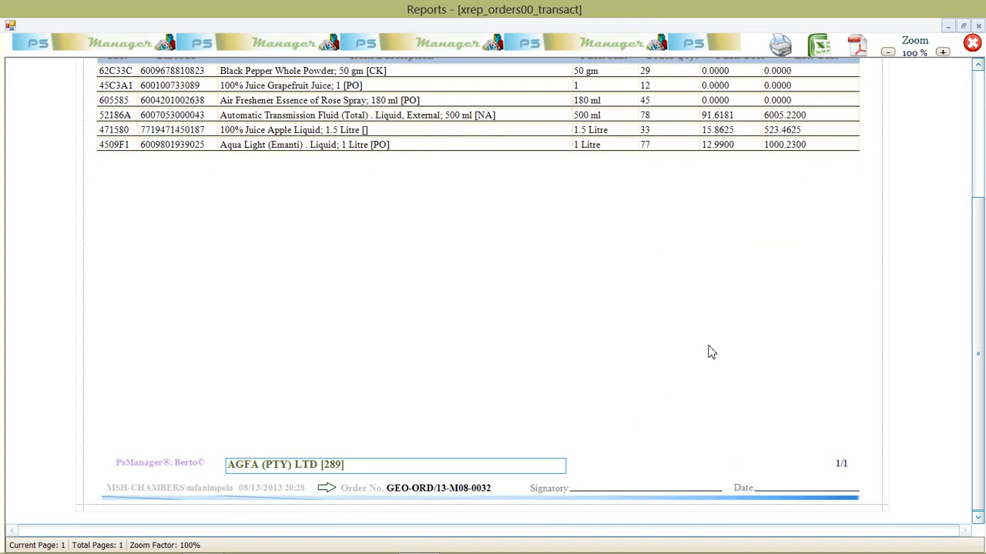
scroll(700, 335, "up", 2)
scroll(700, 336, "up", 3)
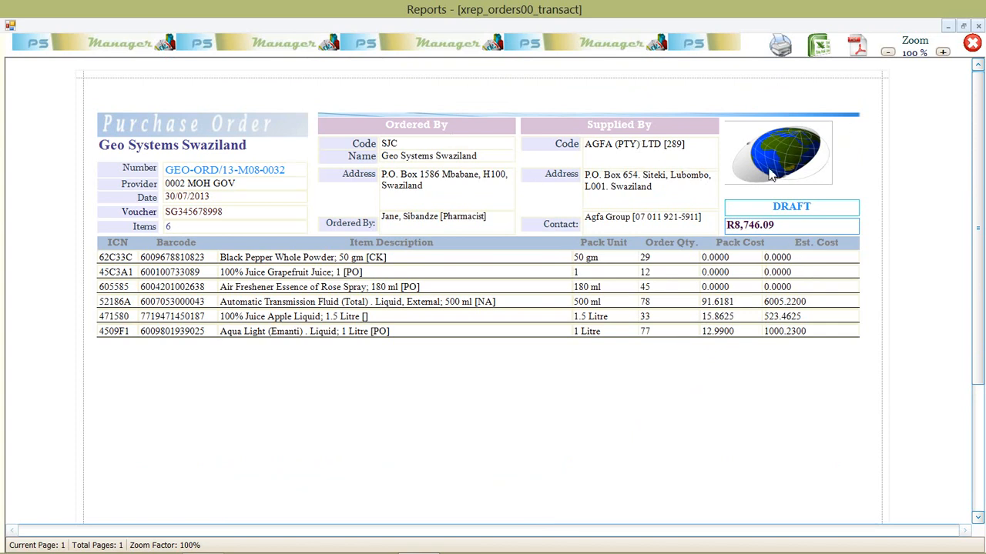
left_click(973, 47)
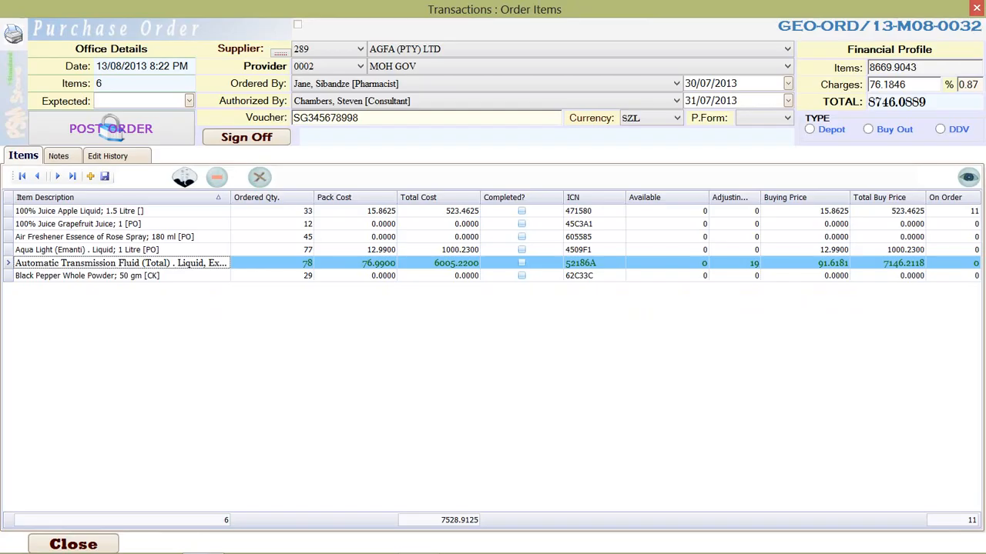
Post the AGFA (PTY) LTD purchase order and accept that it can no longer be edited
left_click(366, 249)
left_click(248, 224)
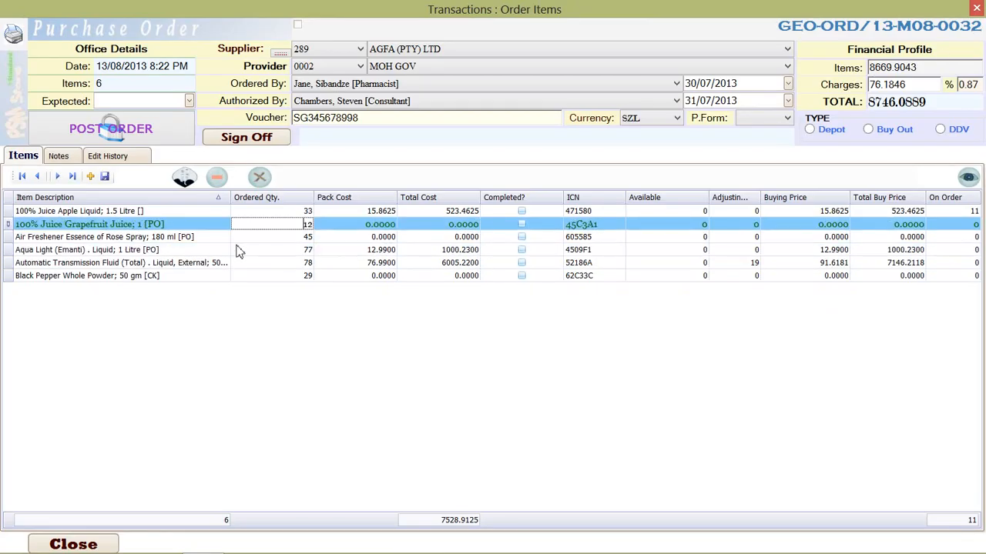
left_click(156, 275)
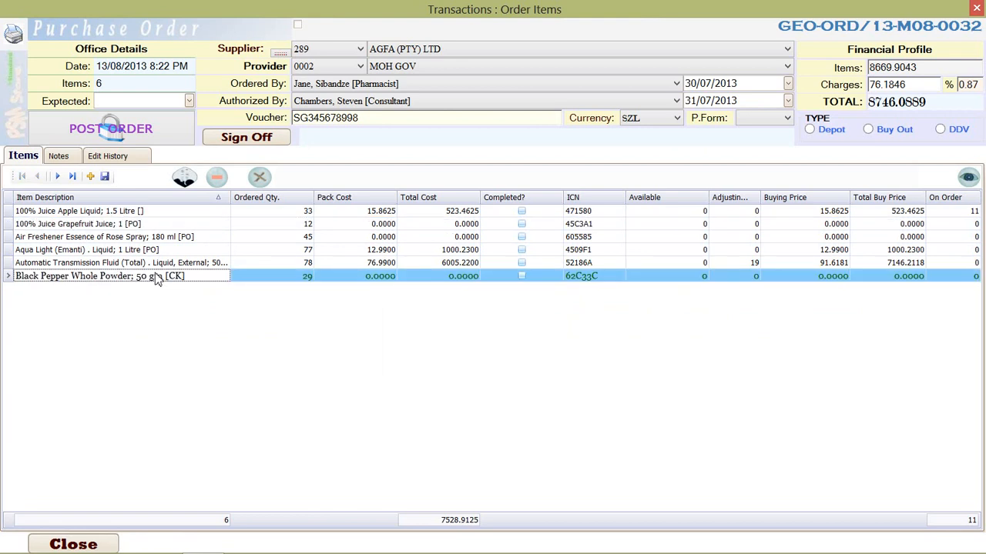
left_click(112, 135)
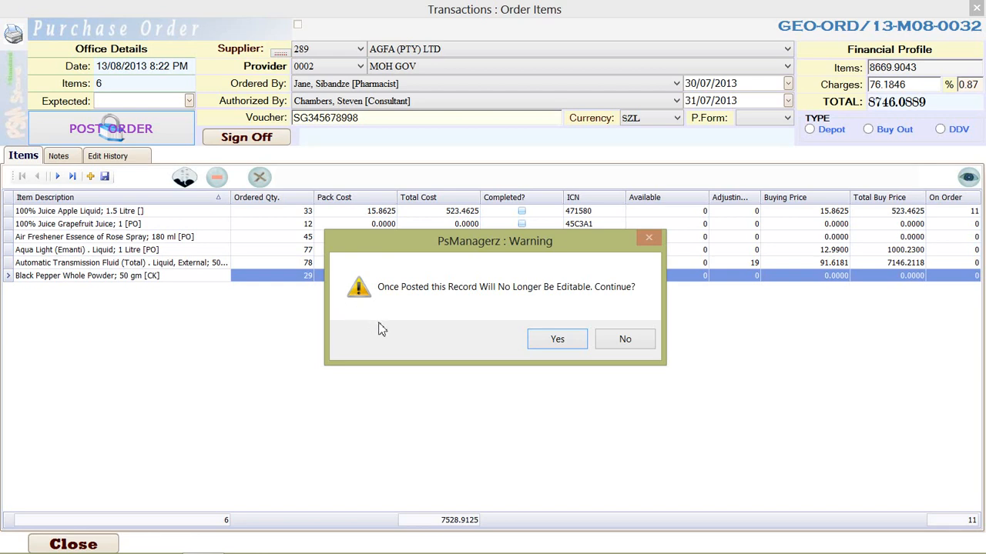
left_click(557, 340)
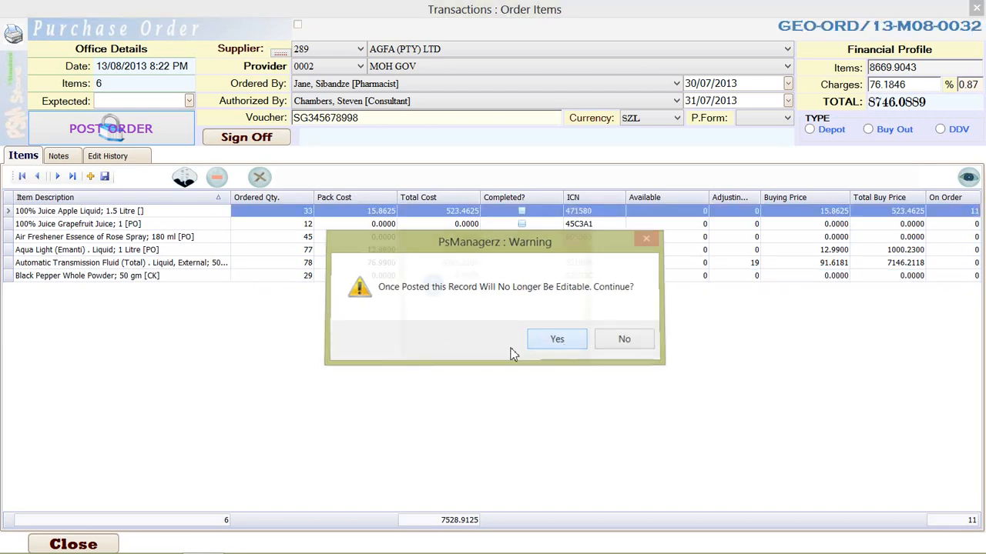
left_click(553, 339)
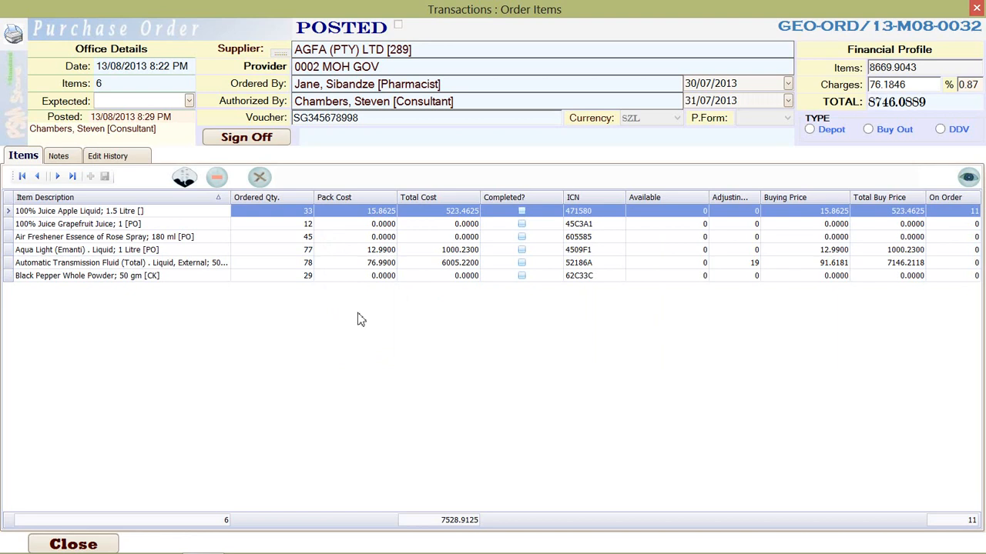
Preview the report of the posted purchase order to check its status and item lines, and close the preview
left_click(225, 225)
left_click(181, 277)
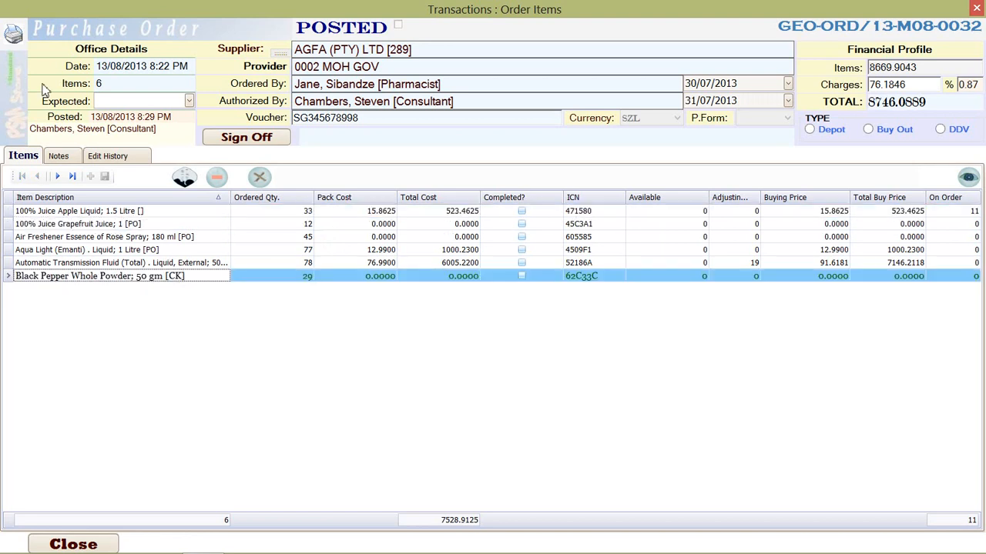
left_click(16, 35)
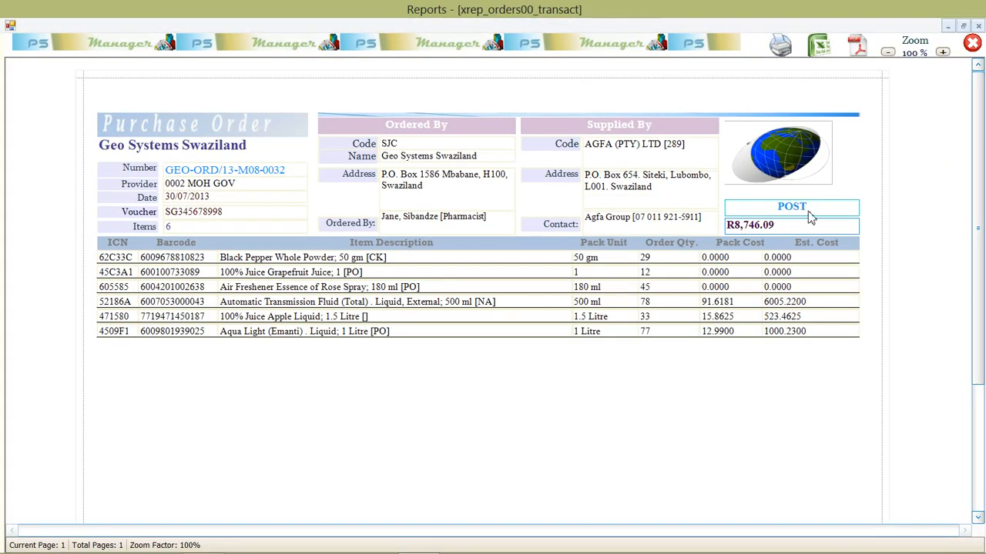
scroll(728, 304, "down", 3)
scroll(688, 311, "up", 3)
left_click(973, 48)
Close the posted purchase order and return to the list of purchase orders
left_click(298, 252)
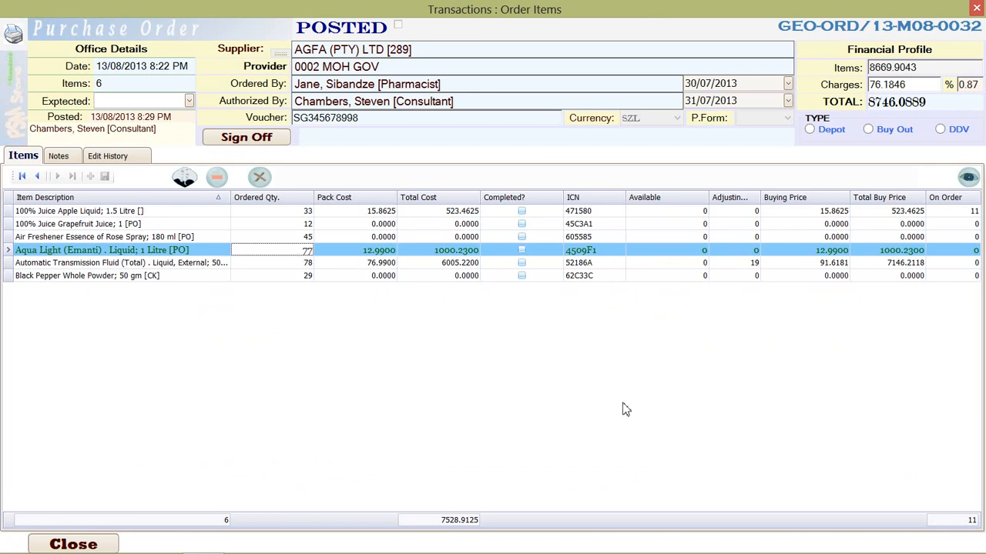
left_click(95, 545)
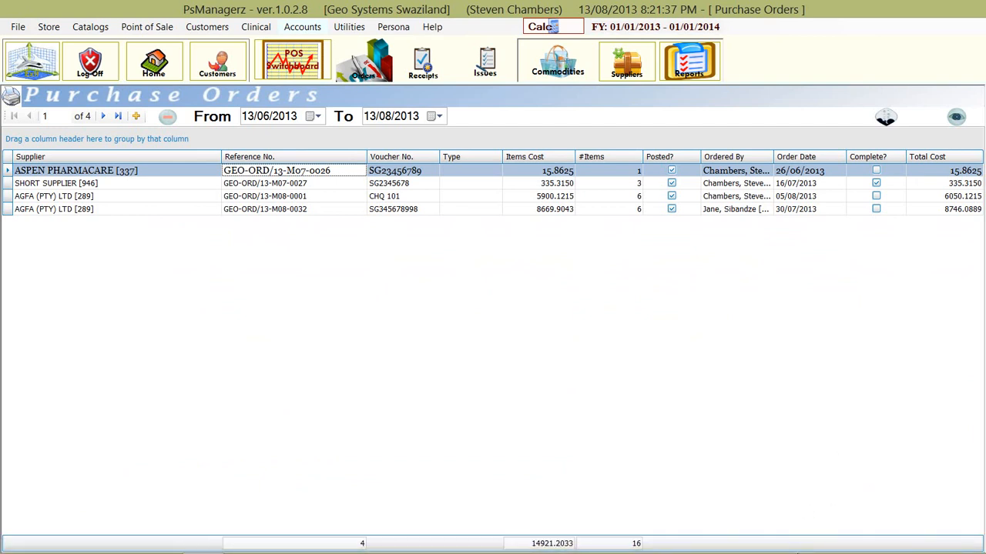
right_click(797, 548)
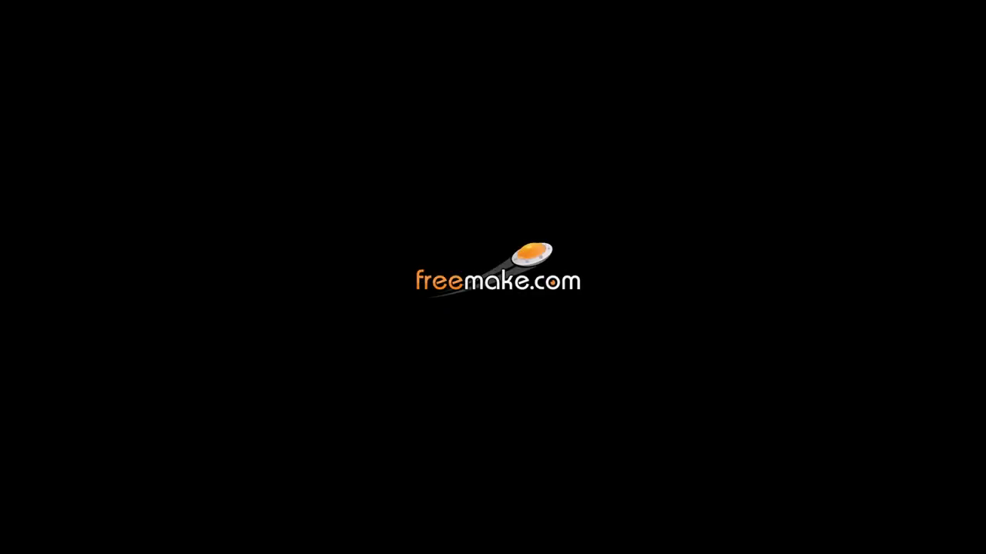